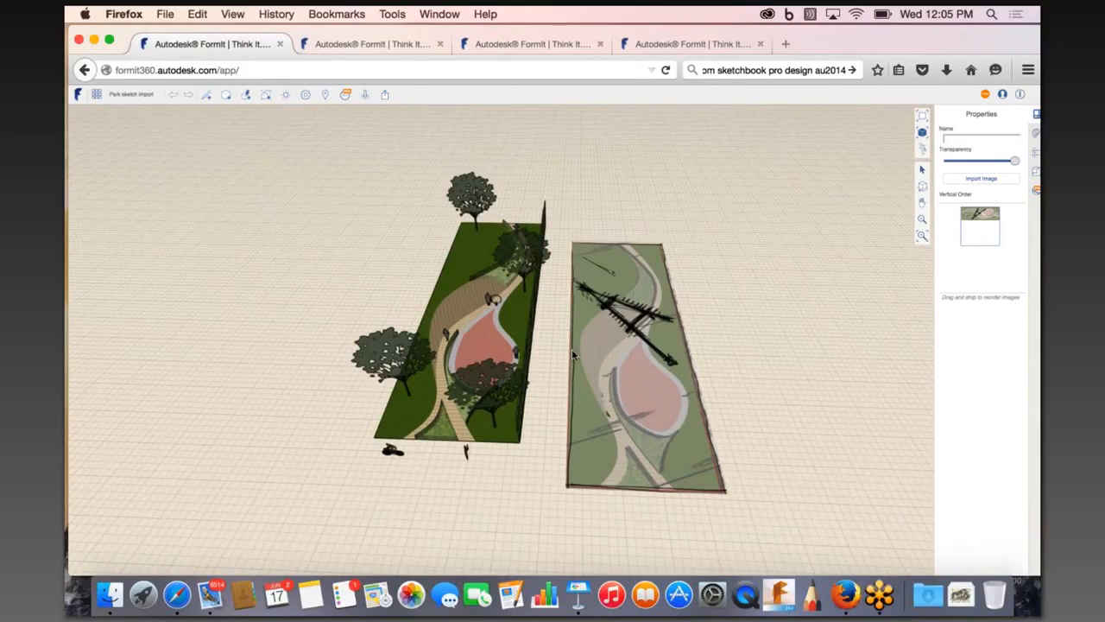
Import the image Project - Drawing 1_2.png from the Formit Workflow folder.
right_drag(573, 354, 717, 376)
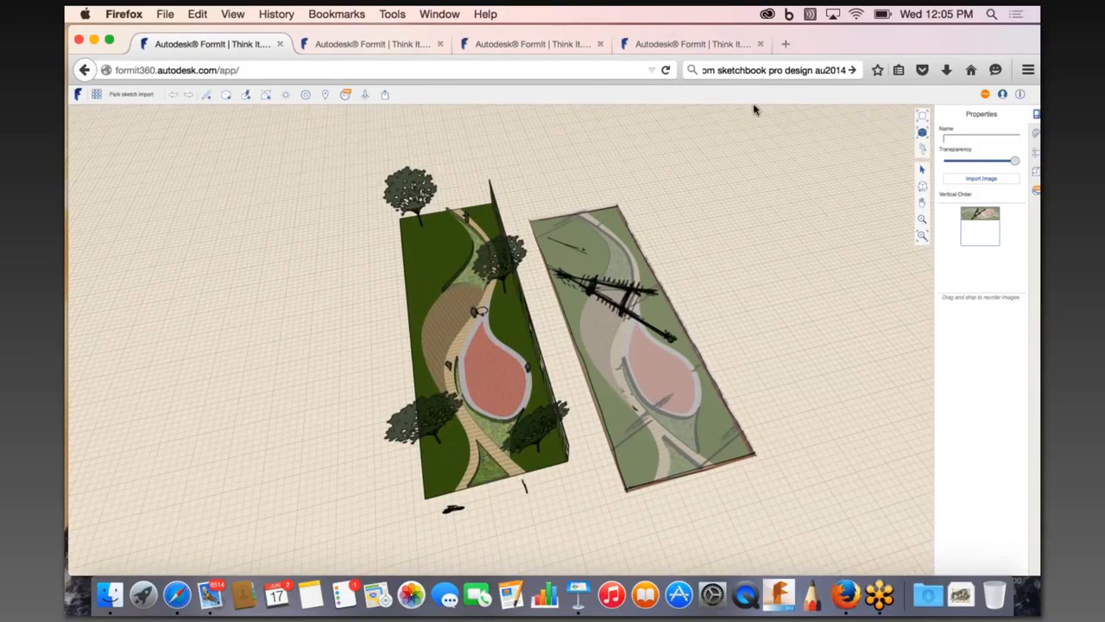
click(365, 97)
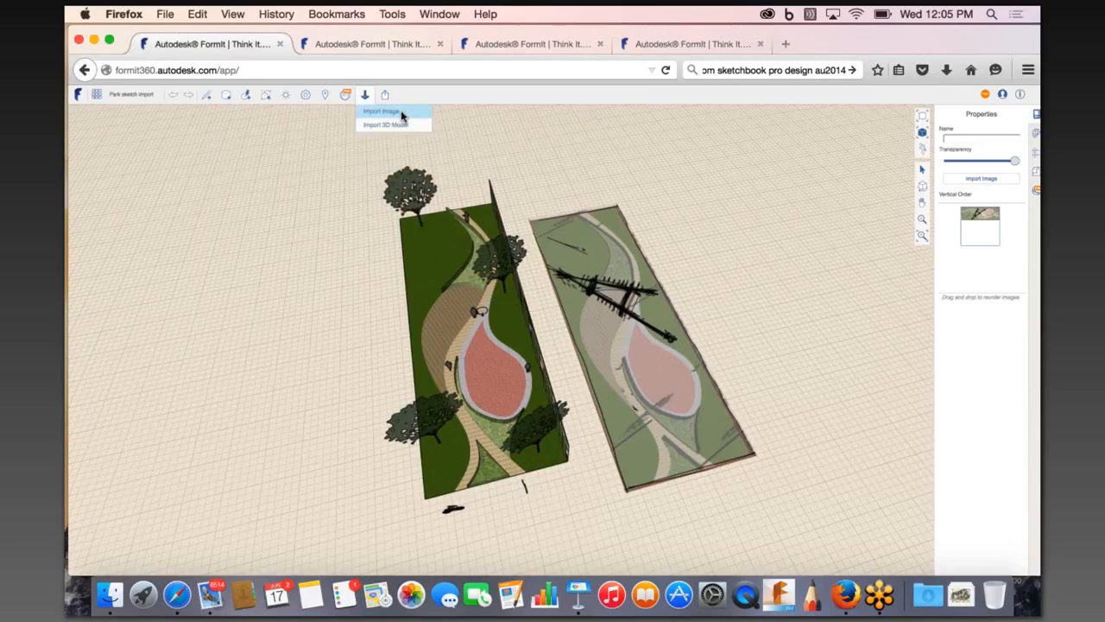
click(400, 112)
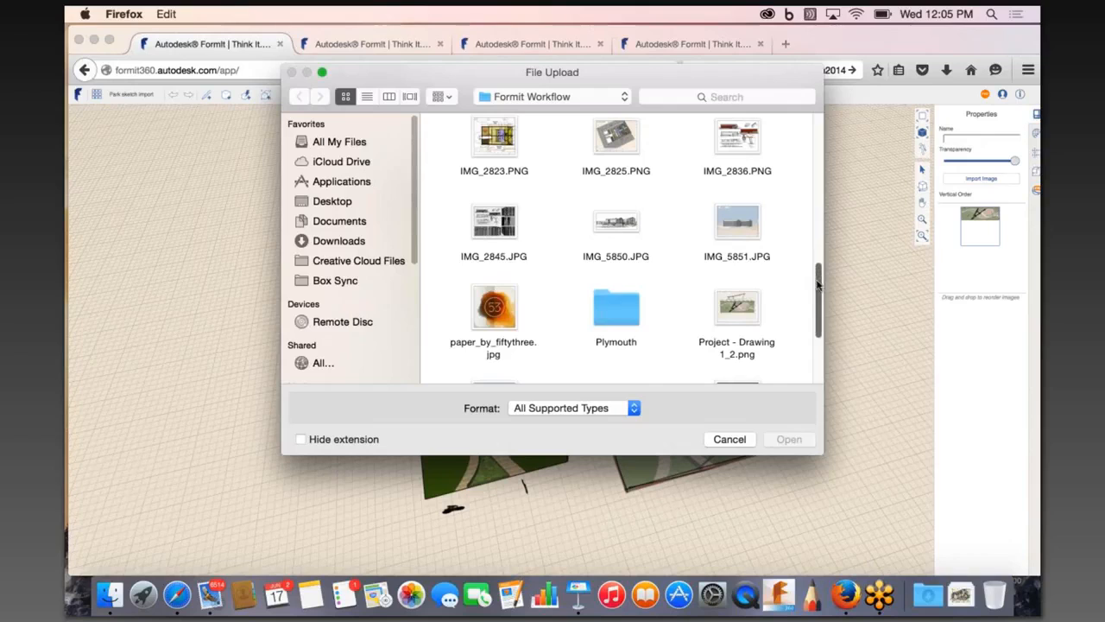
scroll(780, 273, down, 1)
click(739, 264)
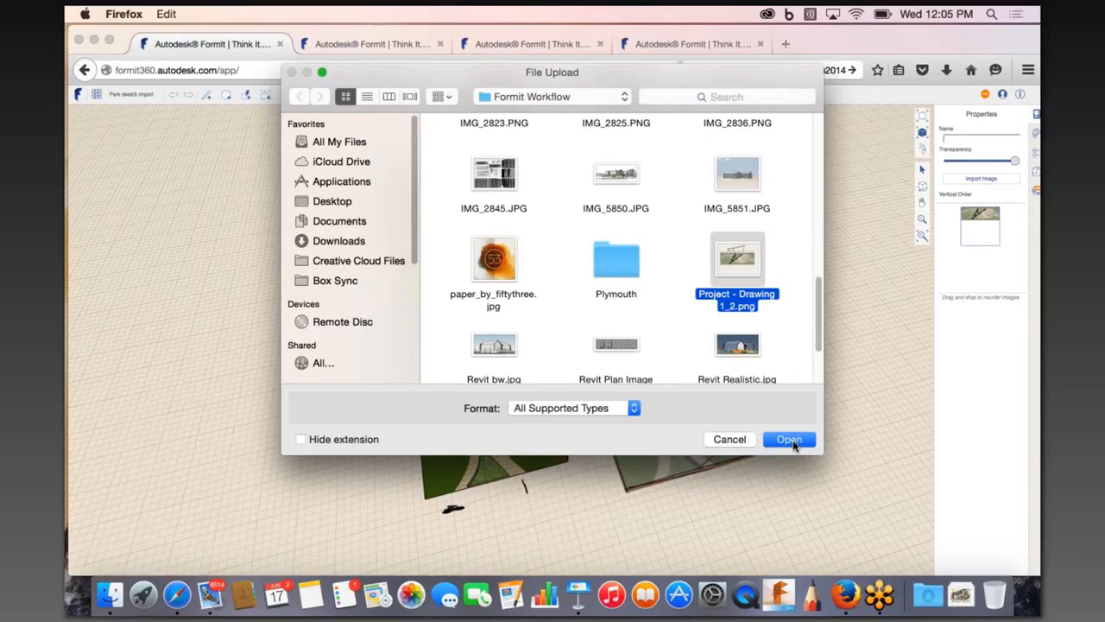
click(789, 440)
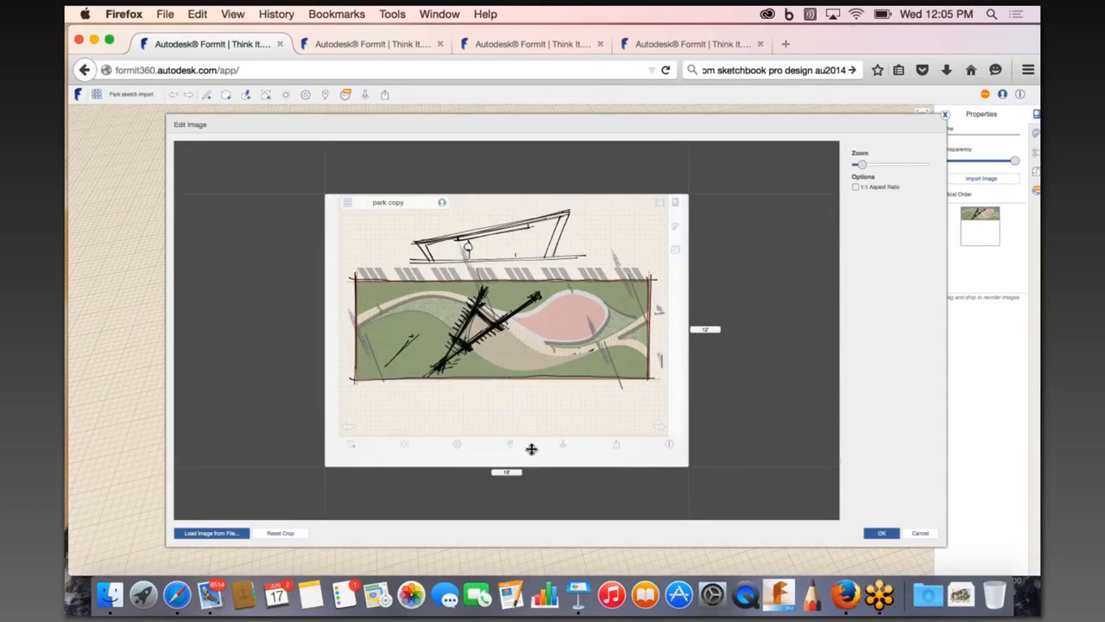
Crop the image above and below the colored park plan, removing the section sketch and the lower interface strip, and accept the crop.
drag(531, 449, 518, 400)
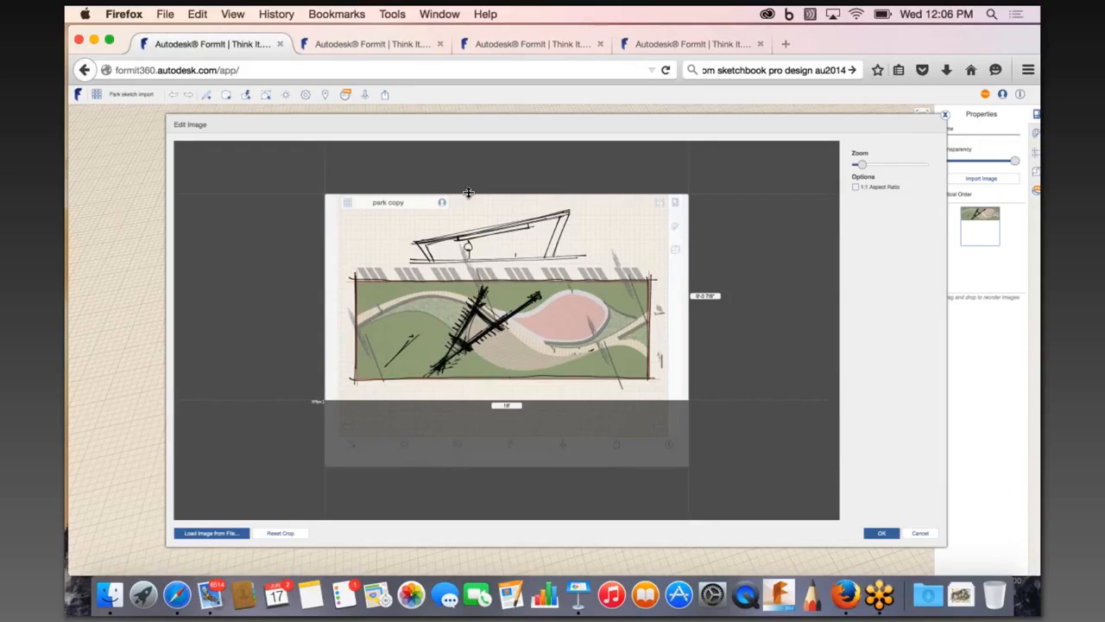
drag(467, 199, 430, 284)
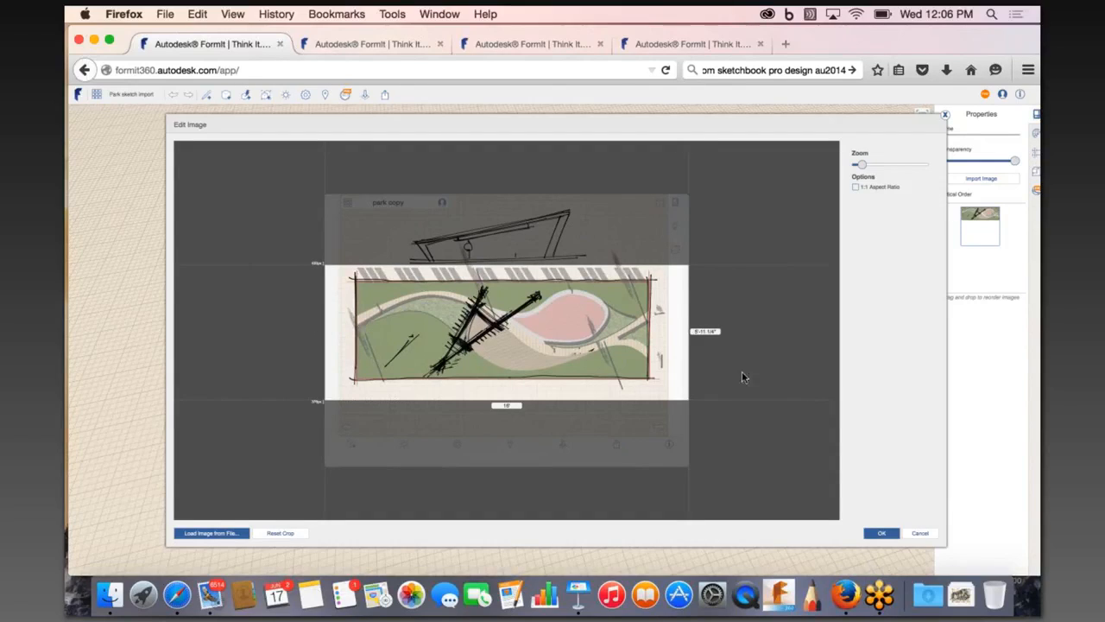
click(706, 333)
click(883, 536)
click(885, 533)
Move the imported sketch image off the 3D park model onto the empty ground to its left, and deselect it.
click(383, 235)
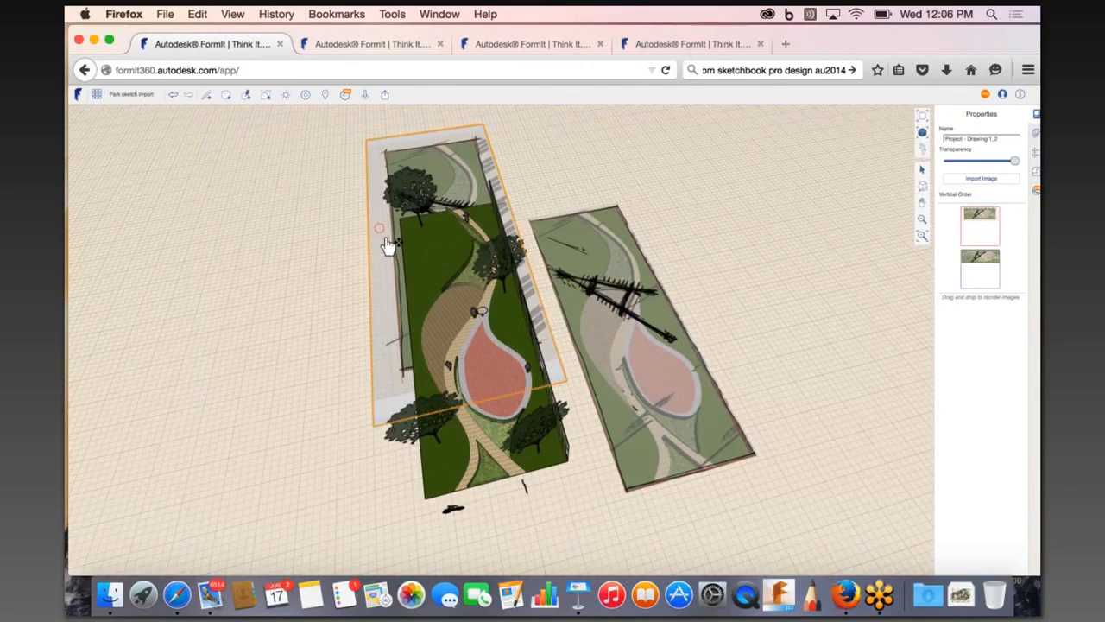
mouse_move(234, 376)
mouse_down()
mouse_move(169, 354)
mouse_move(179, 348)
mouse_up()
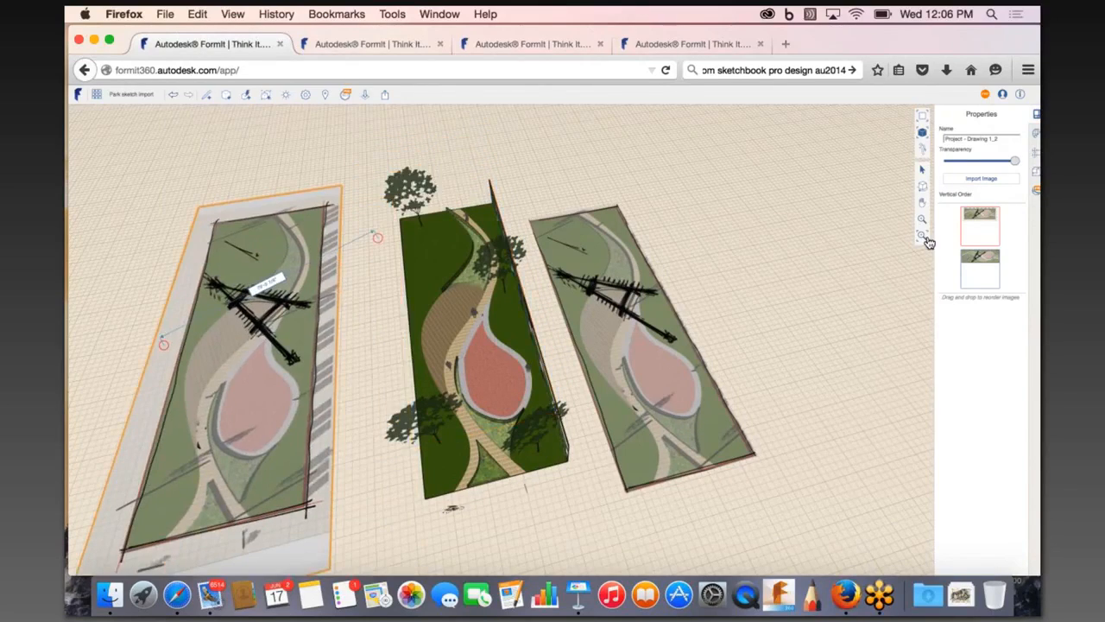
click(360, 358)
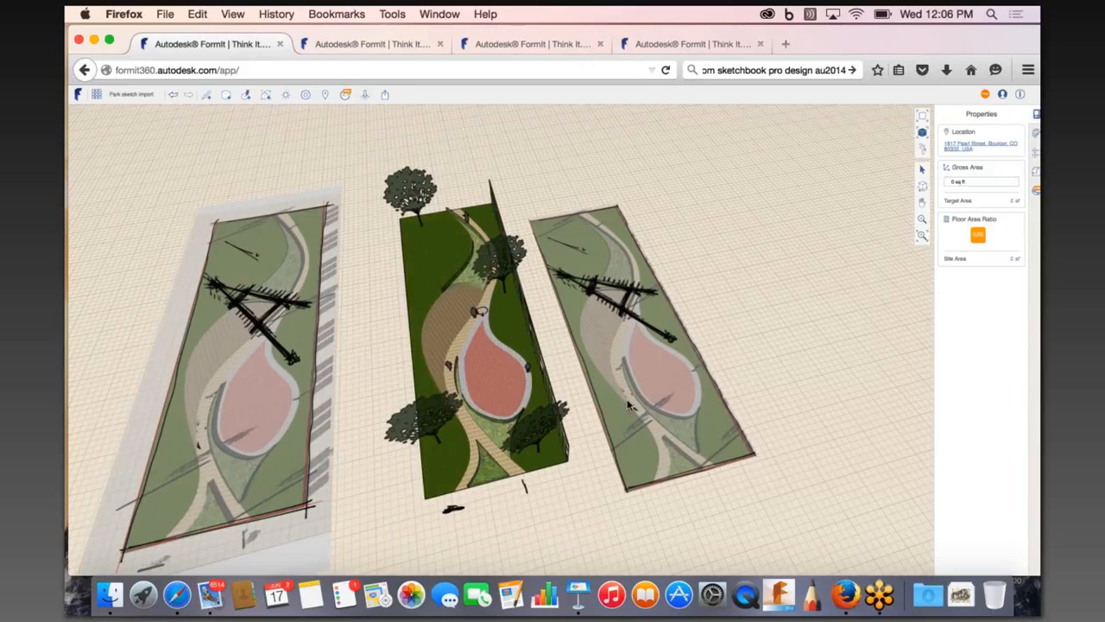
scroll(907, 353, down, 1)
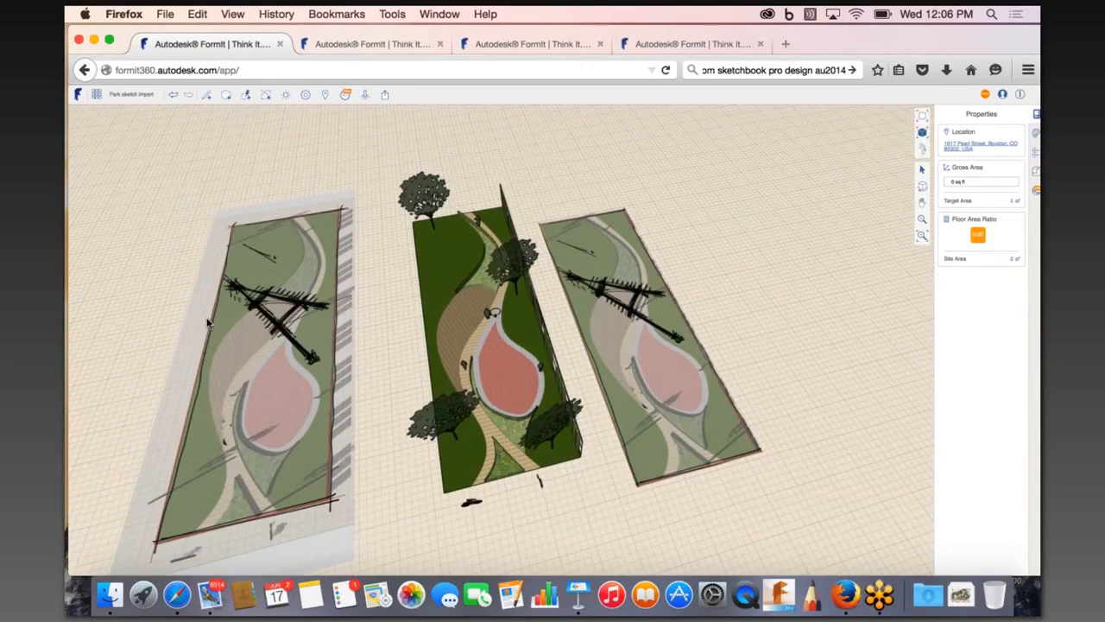
click(280, 426)
right_click(284, 423)
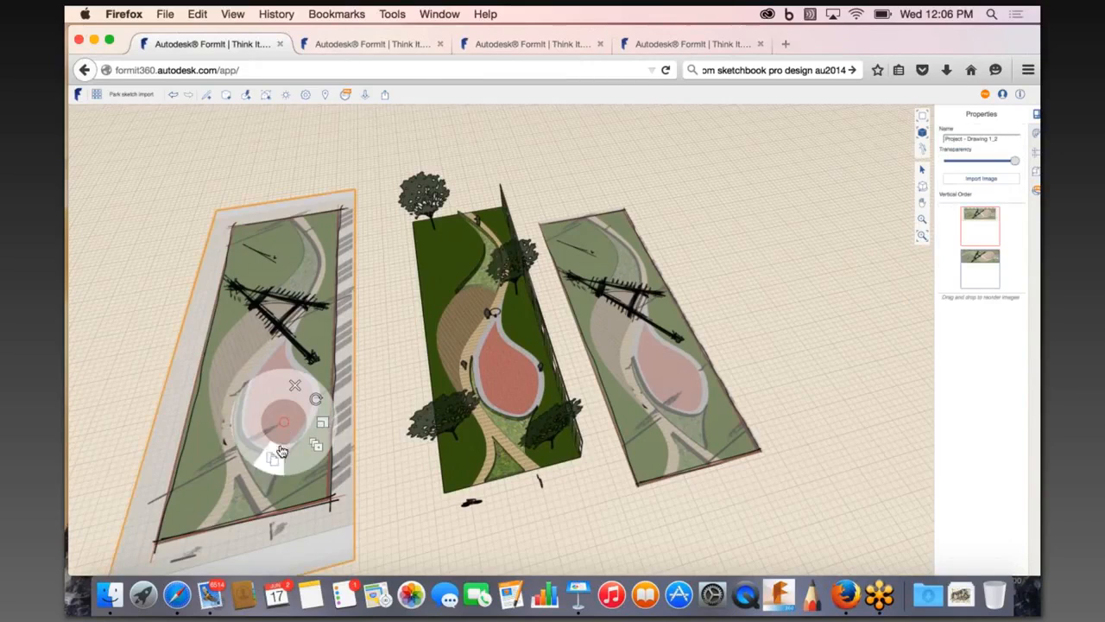
click(316, 420)
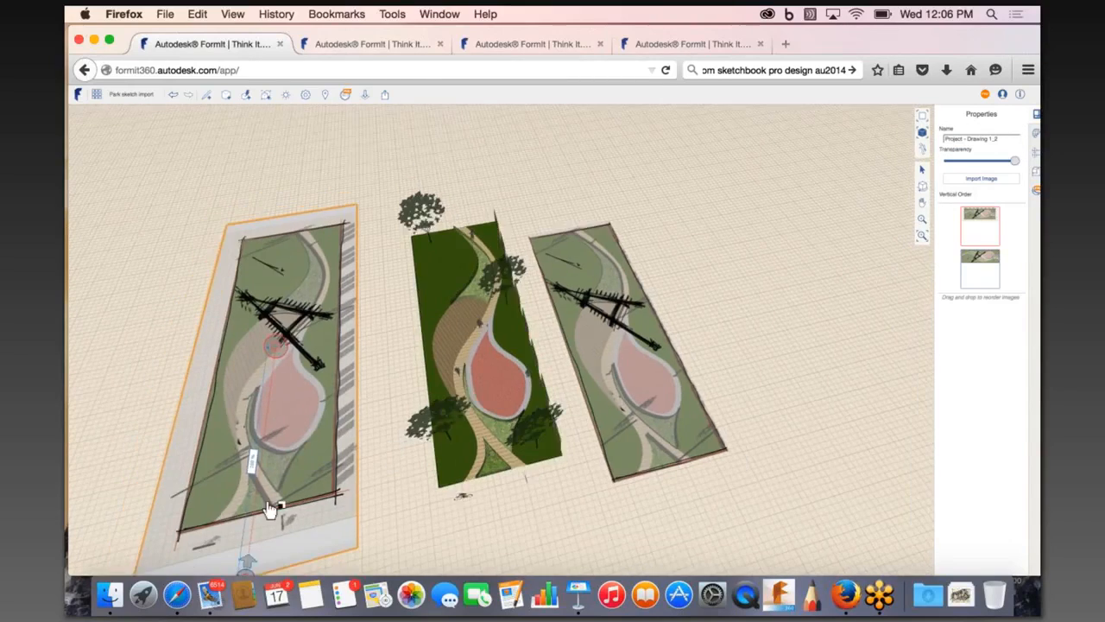
scroll(555, 351, down, 1)
scroll(273, 556, down, 2)
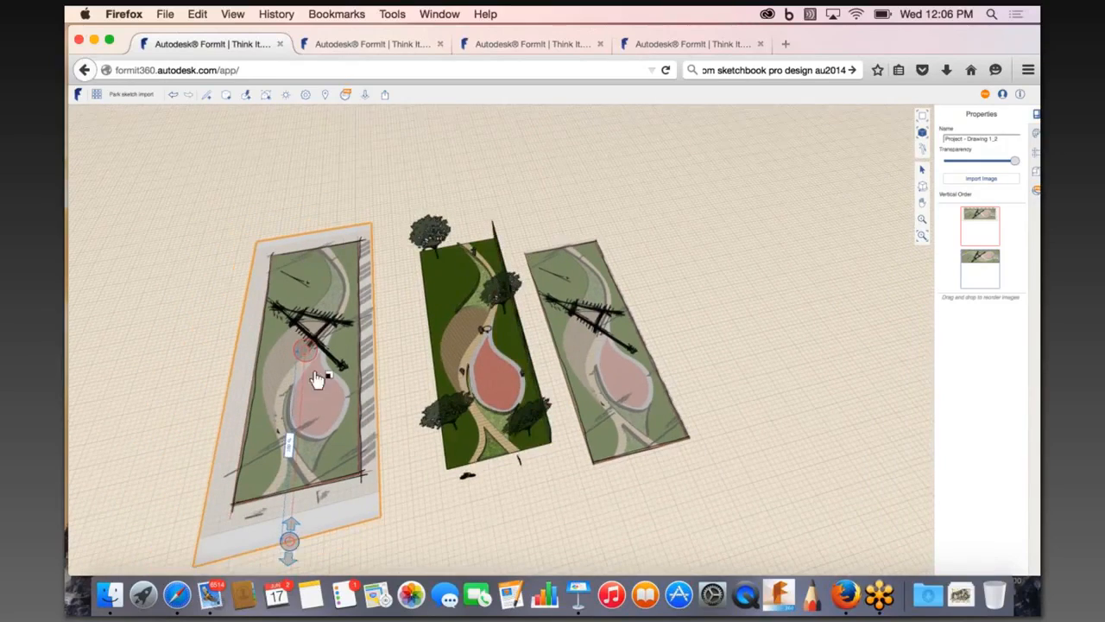
scroll(318, 380, up, 1)
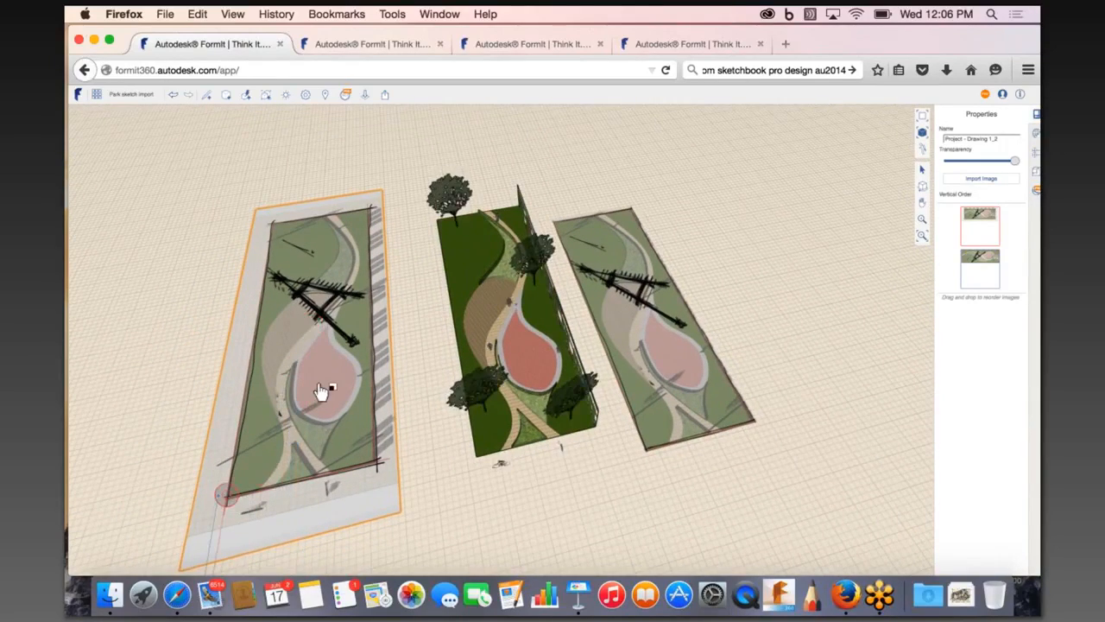
scroll(321, 388, down, 3)
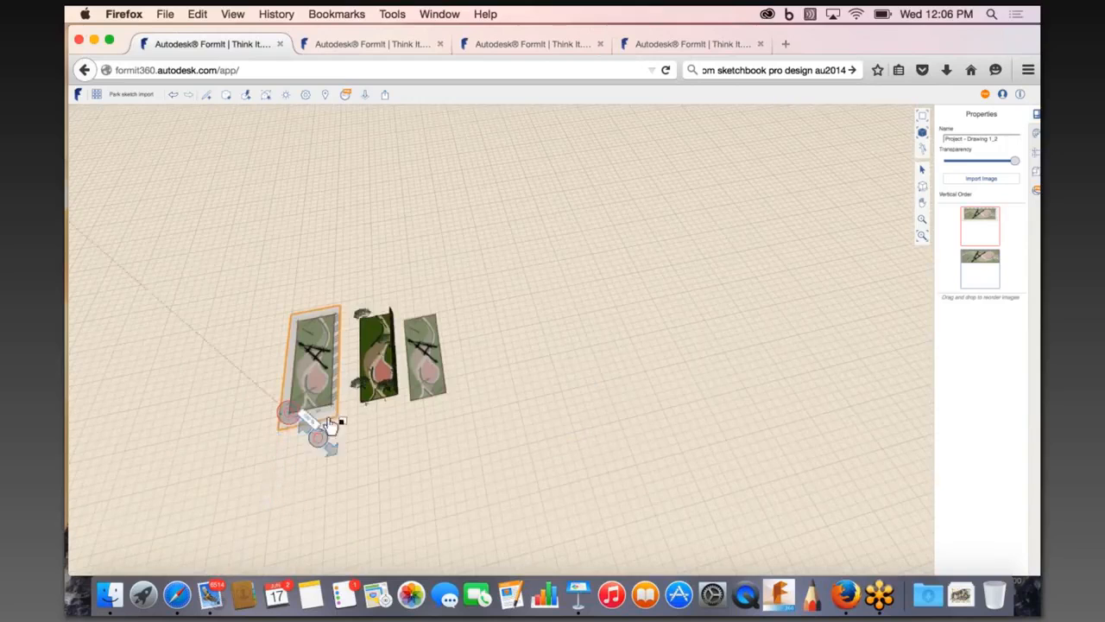
scroll(324, 419, up, 5)
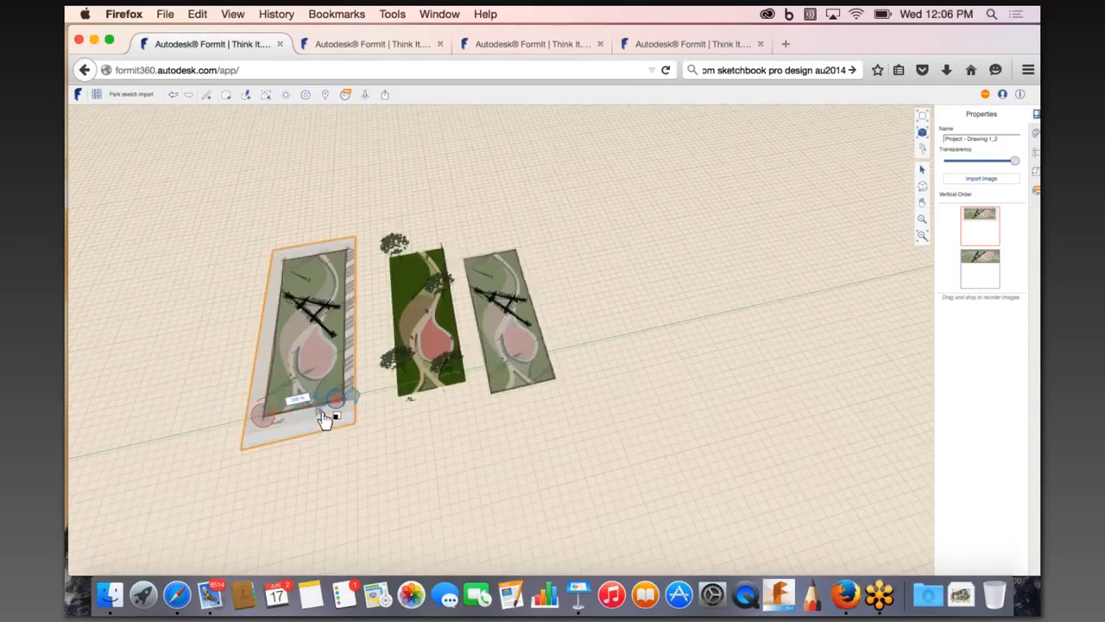
scroll(631, 447, down, 2)
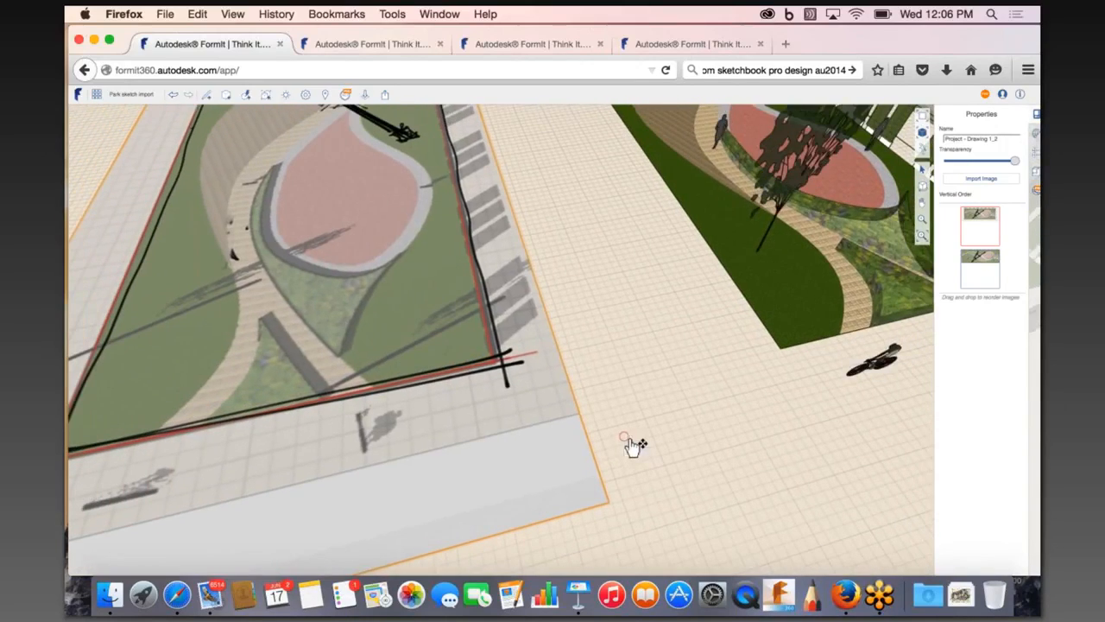
Draw a reference line of length 40 along the front edge of the sketched park outline, starting at its front-left corner.
key(l)
scroll(625, 430, down, 2)
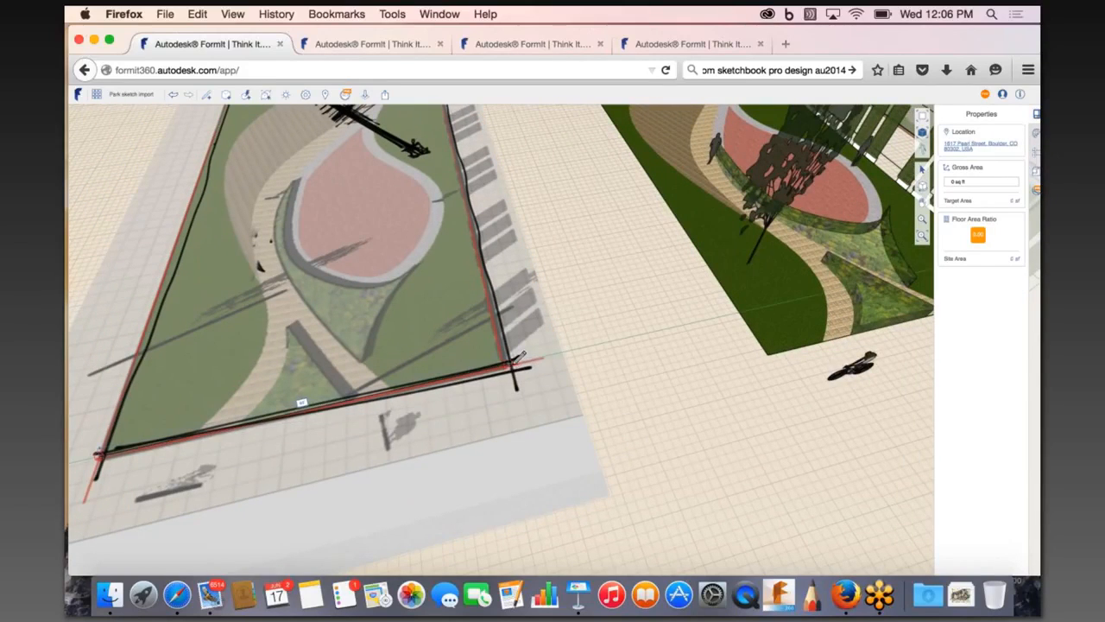
text(40)
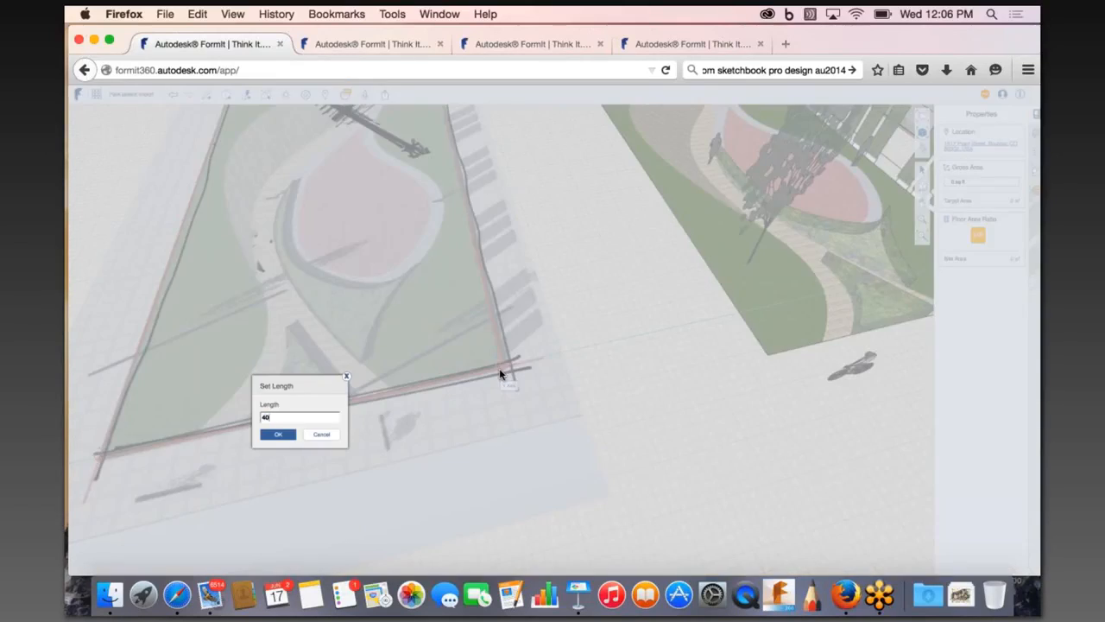
key(Return)
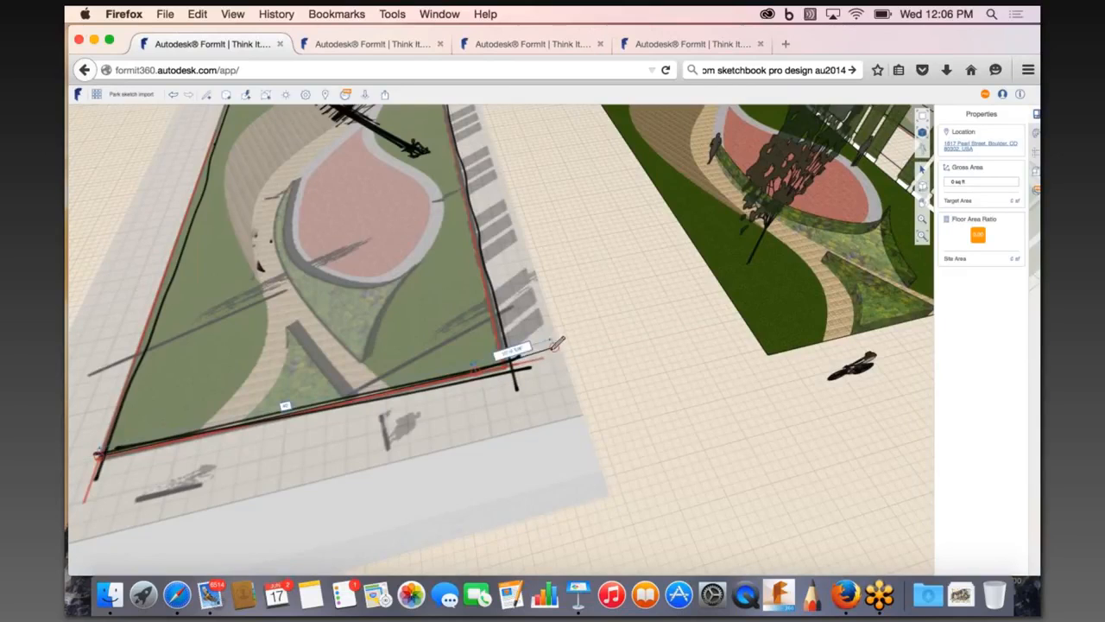
key(Escape)
click(526, 380)
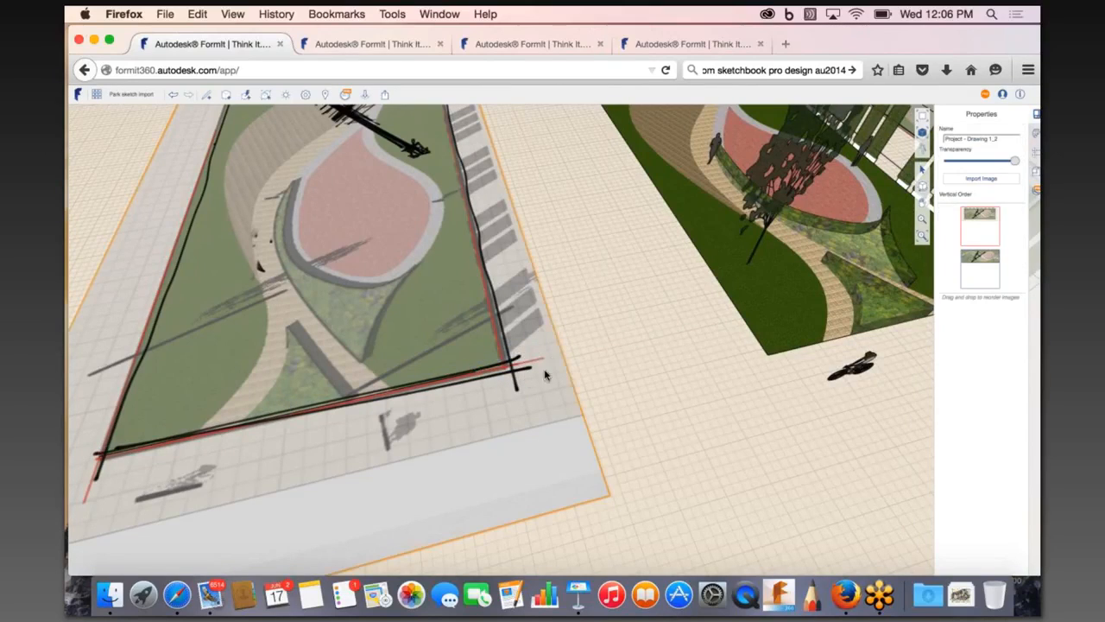
right_click(524, 375)
click(565, 380)
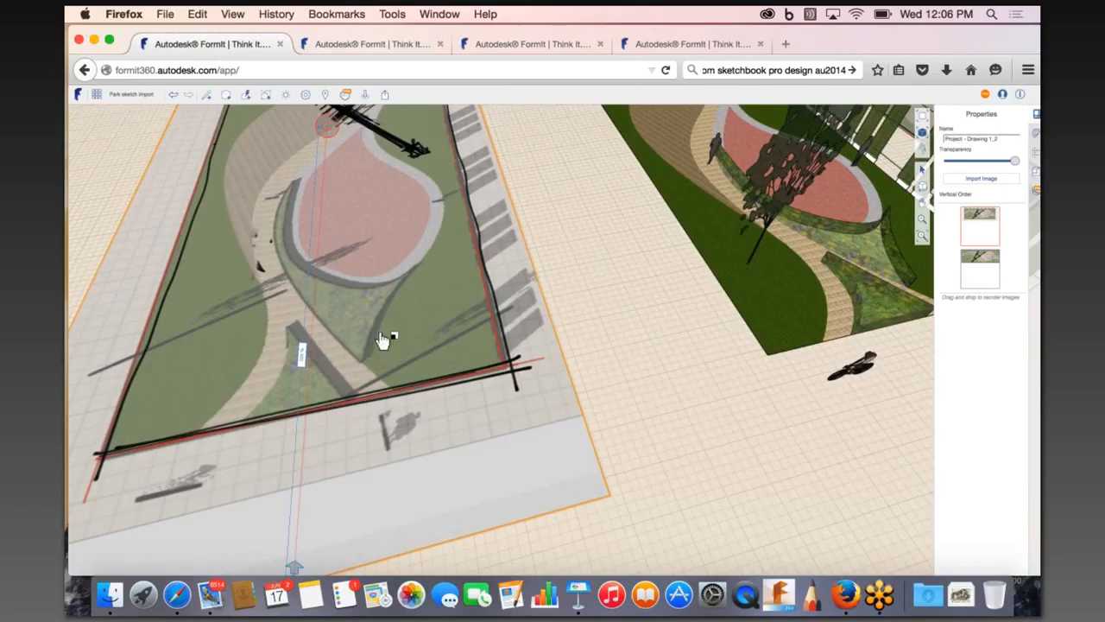
scroll(371, 389, down, 2)
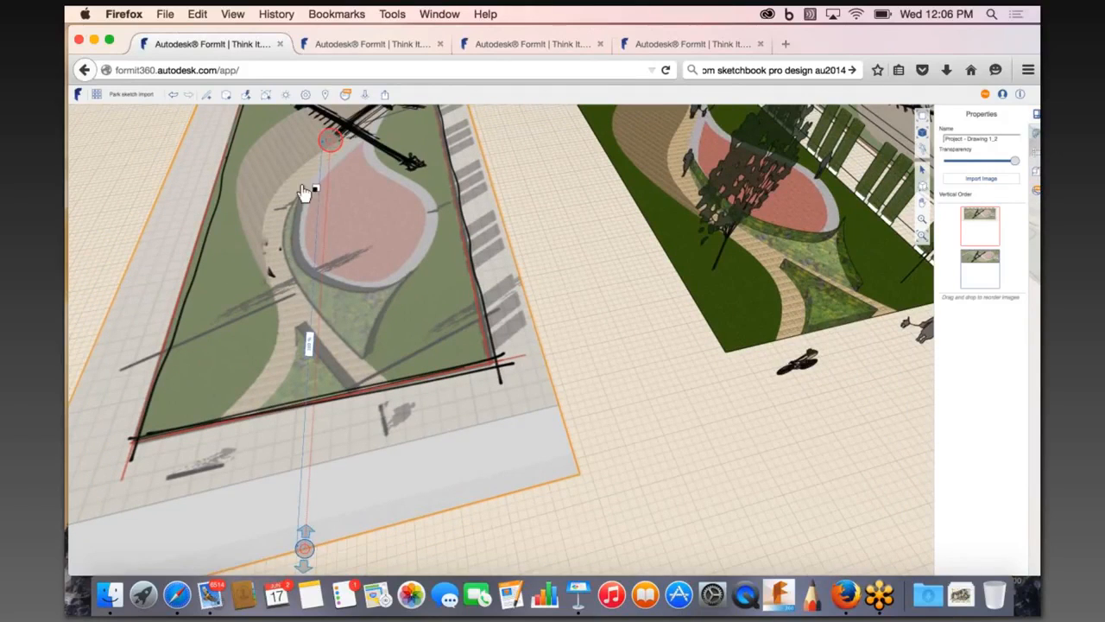
drag(304, 188, 132, 441)
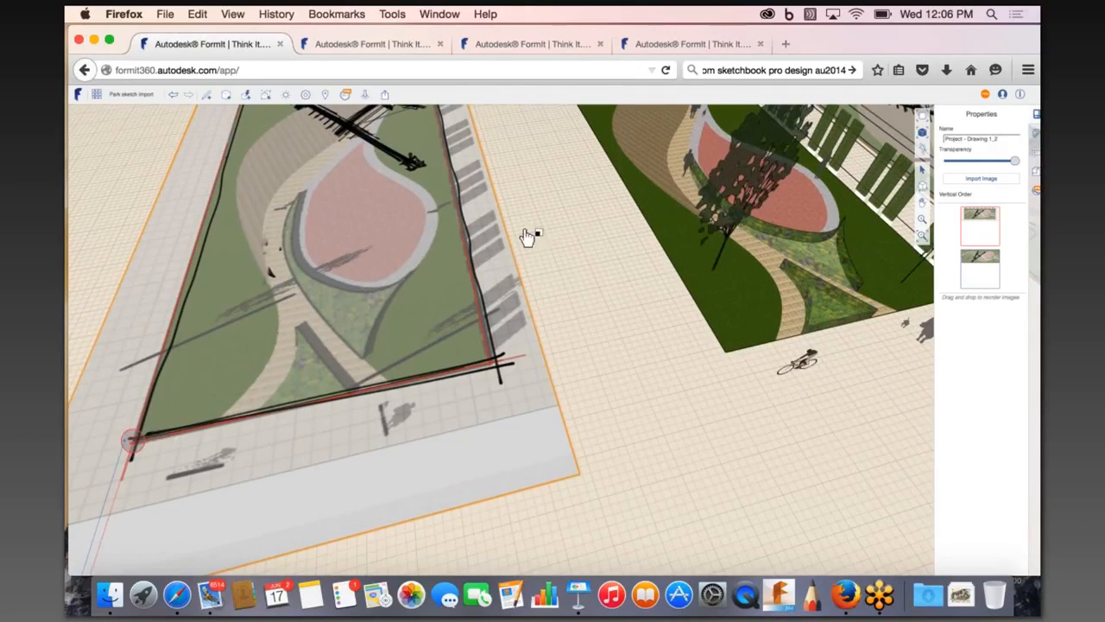
scroll(526, 235, down, 4)
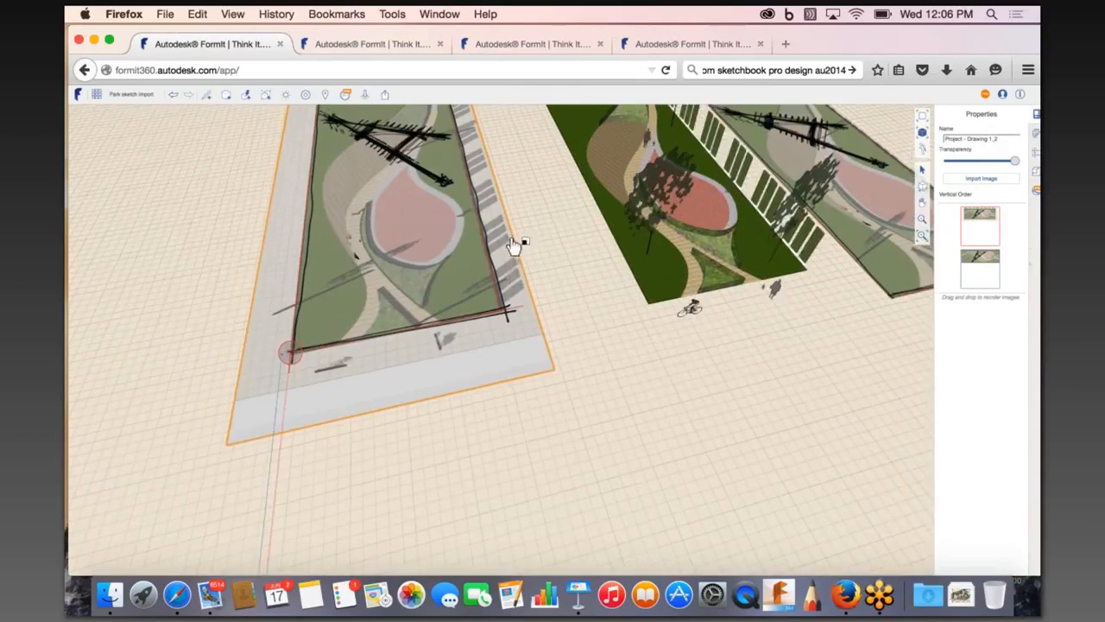
scroll(362, 176, down, 2)
mouse_move(347, 551)
mouse_down()
mouse_move(486, 274)
mouse_move(473, 268)
mouse_up()
scroll(476, 275, up, 4)
scroll(474, 281, down, 2)
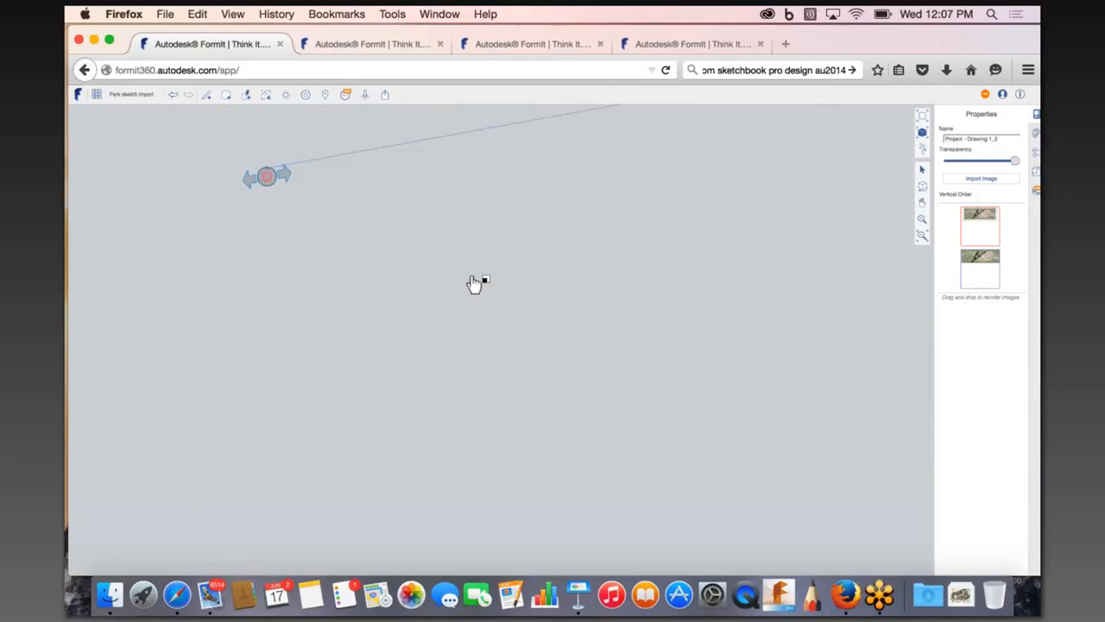
scroll(474, 282, up, 2)
scroll(474, 283, down, 2)
scroll(476, 279, up, 4)
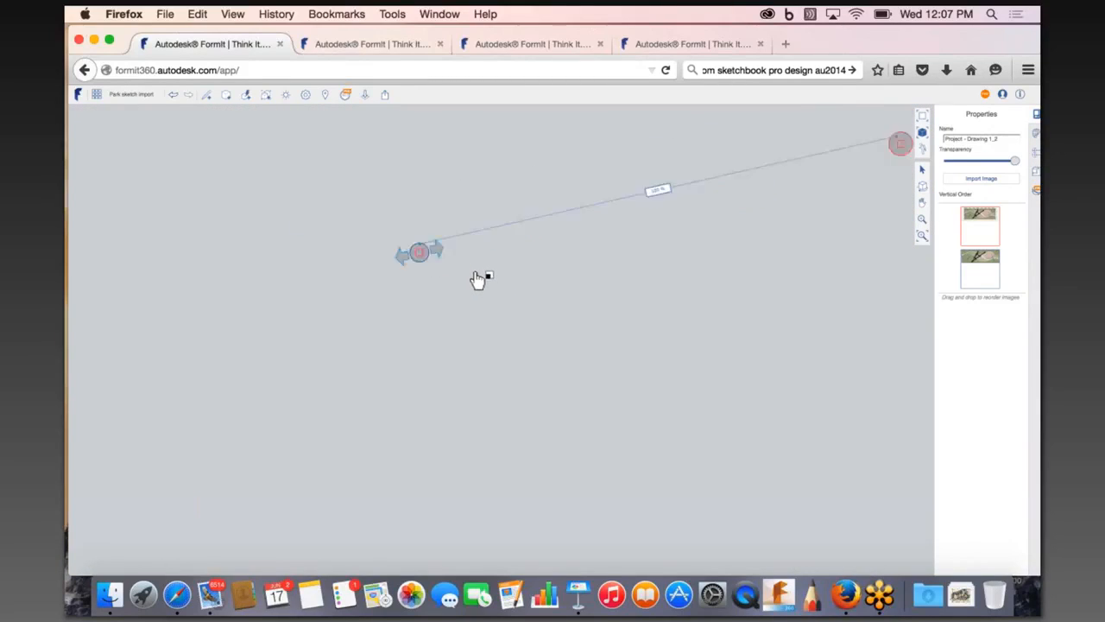
scroll(476, 277, up, 2)
click(469, 273)
Start scaling the imported sketch image and place the scale base point on the front-left corner of the sketched park outline.
scroll(461, 291, down, 3)
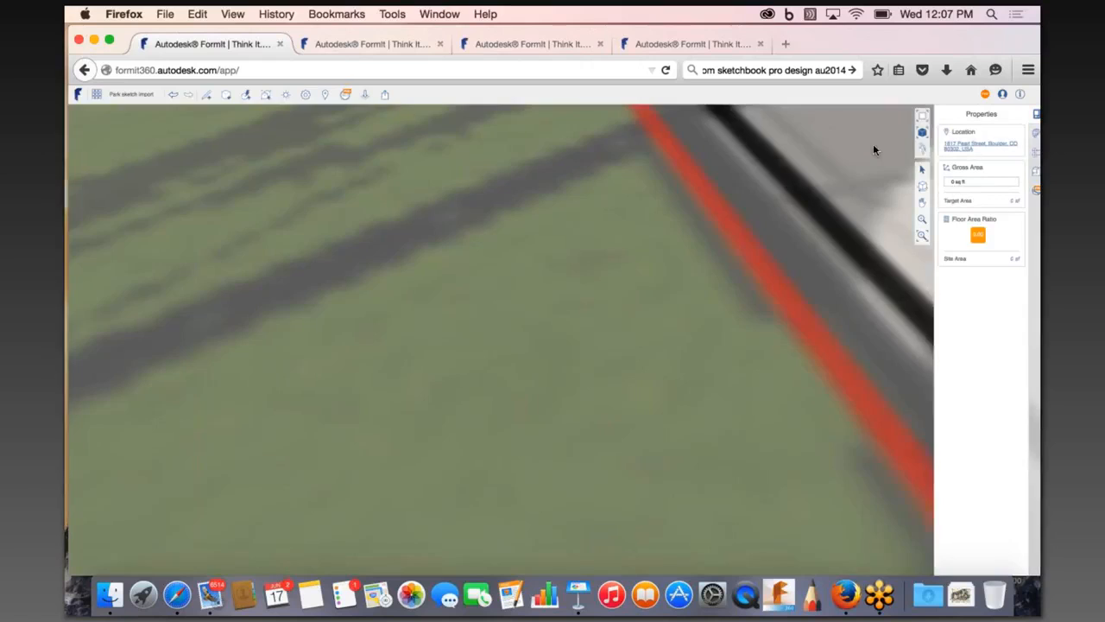
scroll(873, 147, down, 3)
scroll(847, 217, down, 2)
scroll(659, 329, down, 3)
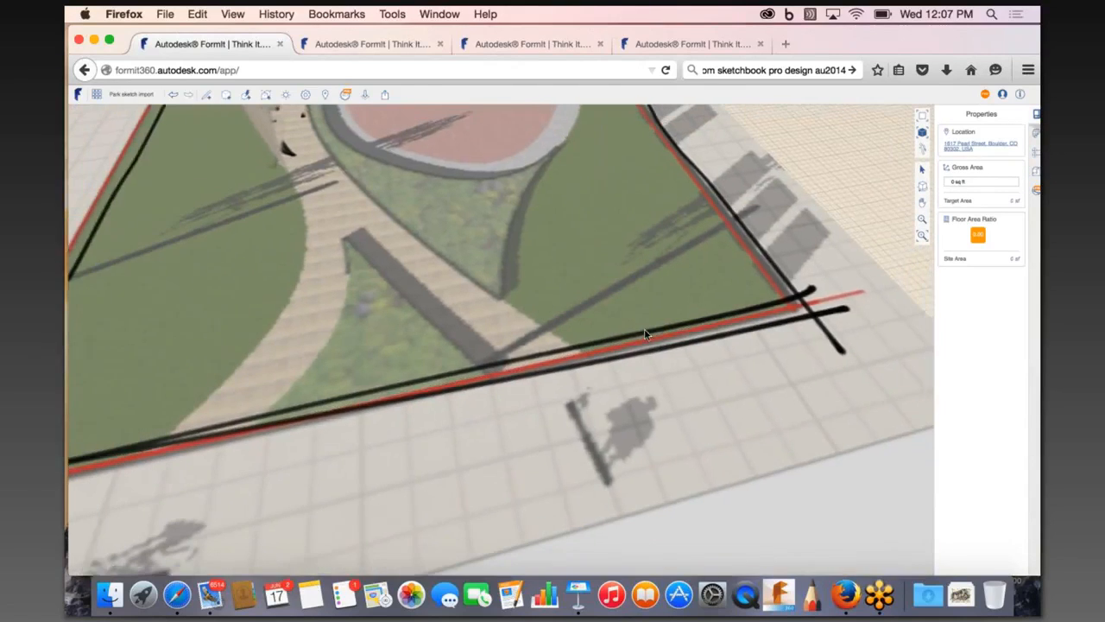
scroll(652, 326, down, 2)
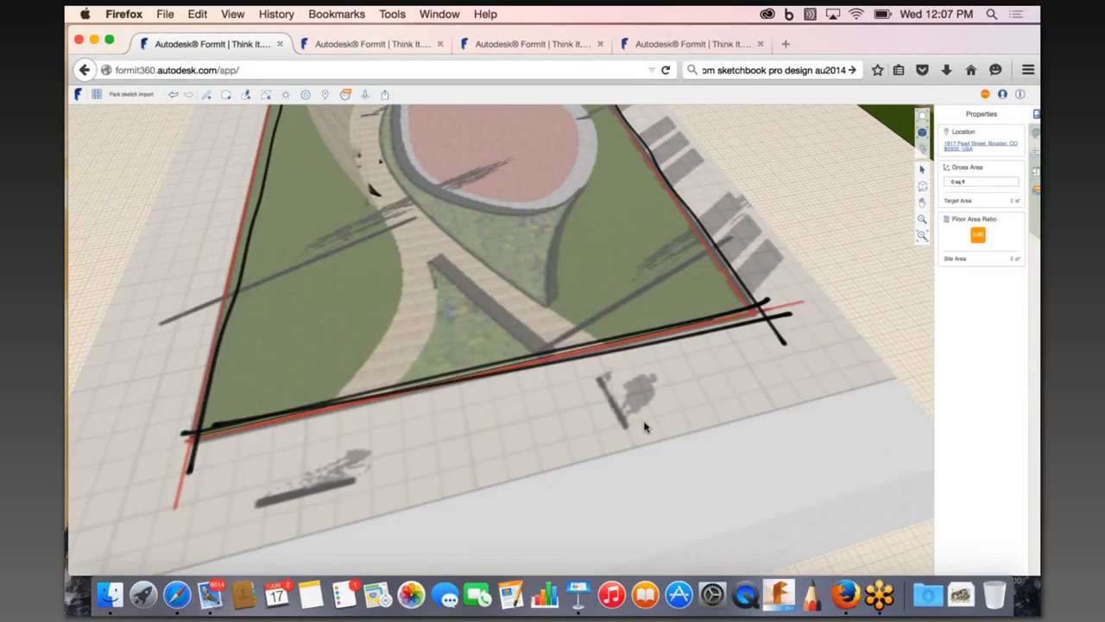
click(749, 370)
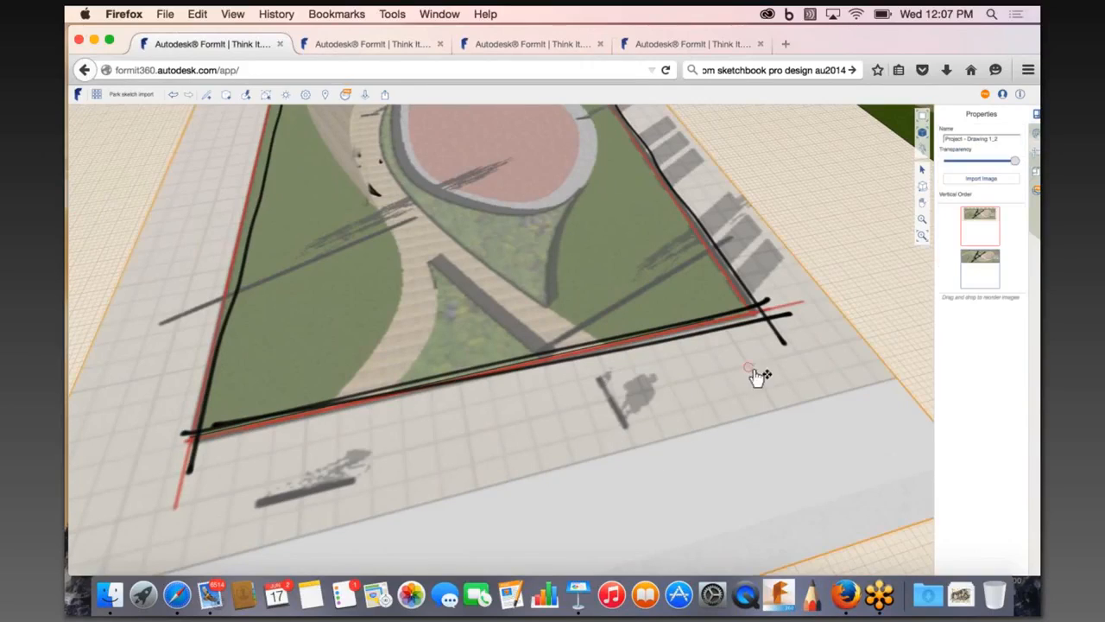
right_click(751, 370)
click(789, 371)
scroll(426, 352, down, 3)
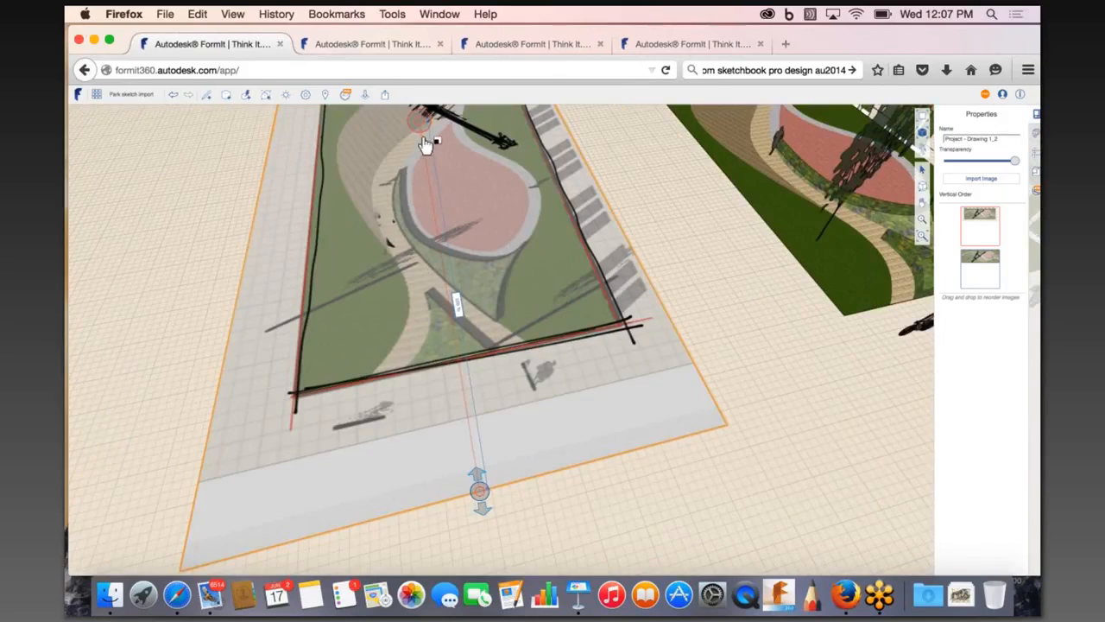
click(482, 493)
click(298, 394)
Place the second scale point on the outline's front-right corner, scale the image until that corner meets the reference line's end, and deselect it.
scroll(383, 275, down, 1)
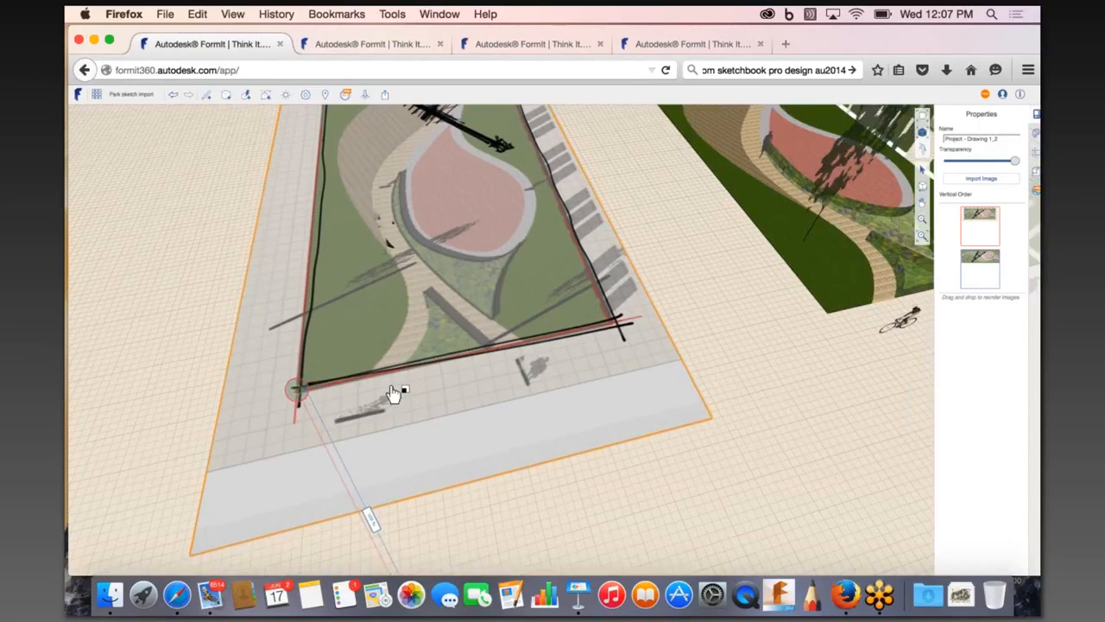
scroll(392, 394, down, 4)
click(415, 557)
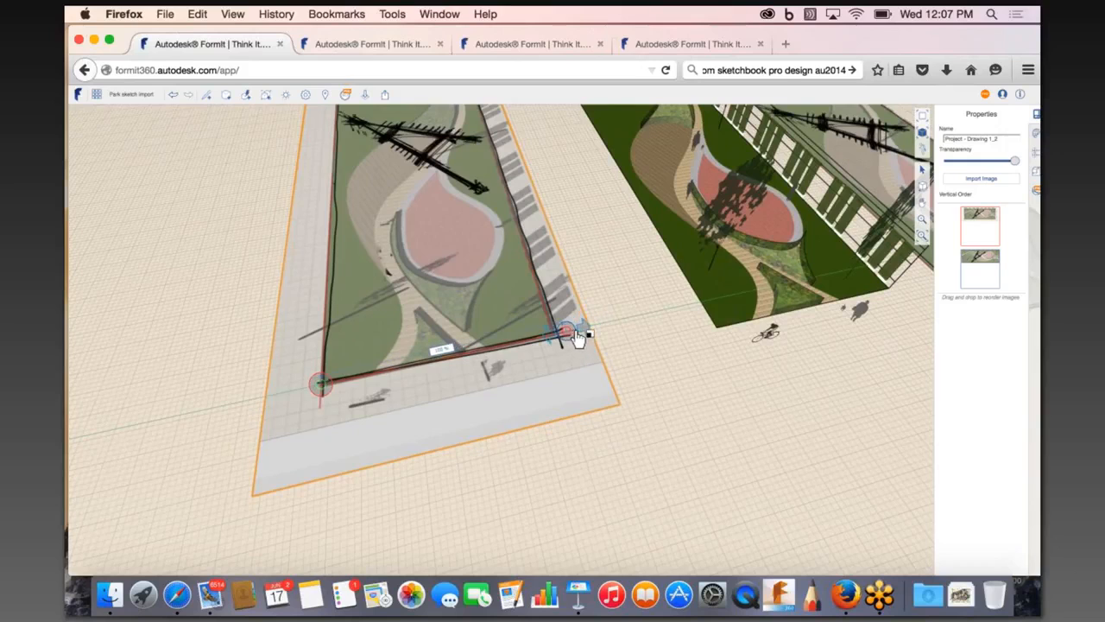
scroll(568, 339, up, 4)
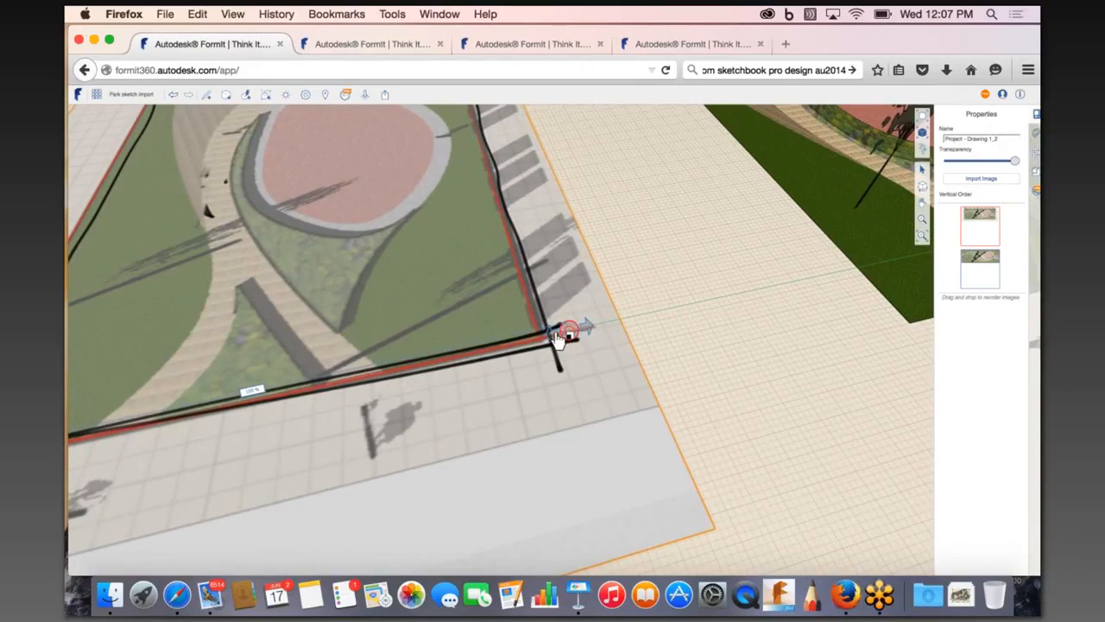
drag(569, 335, 501, 352)
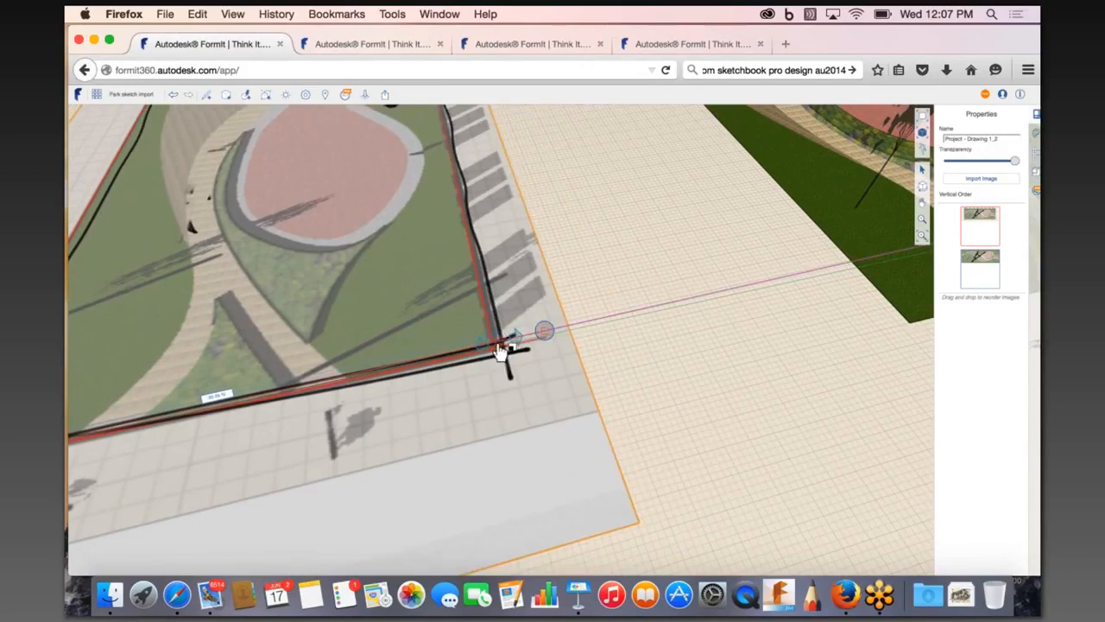
click(609, 418)
Delete the scaled sketch image beside the 3D park model, keeping the reference line.
scroll(608, 421, up, 2)
scroll(608, 420, down, 3)
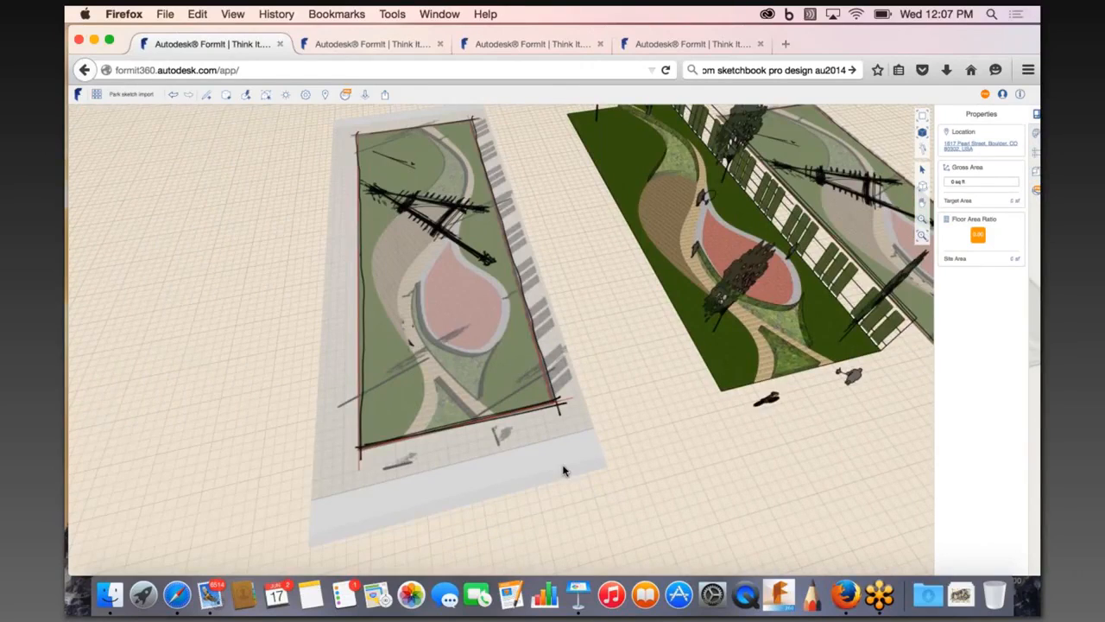
scroll(276, 336, down, 2)
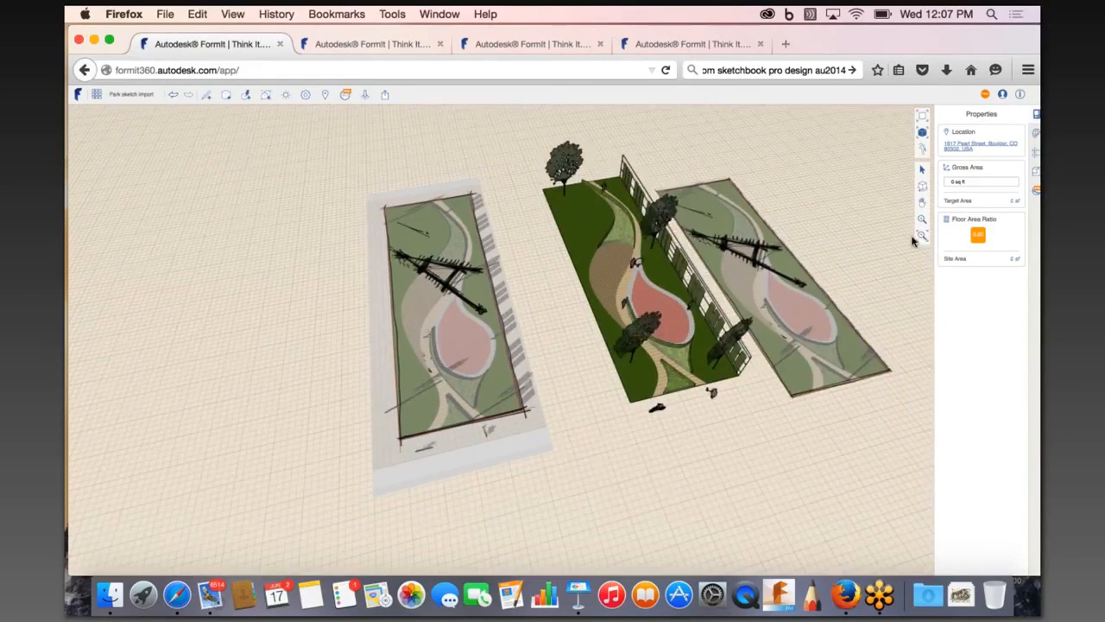
click(918, 236)
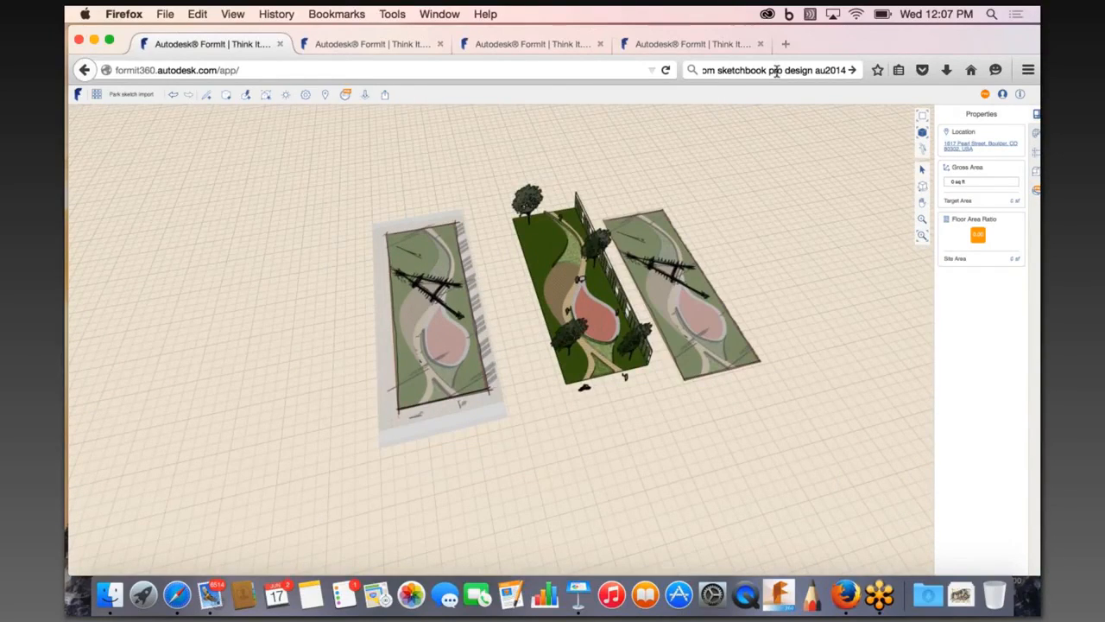
scroll(760, 299, up, 4)
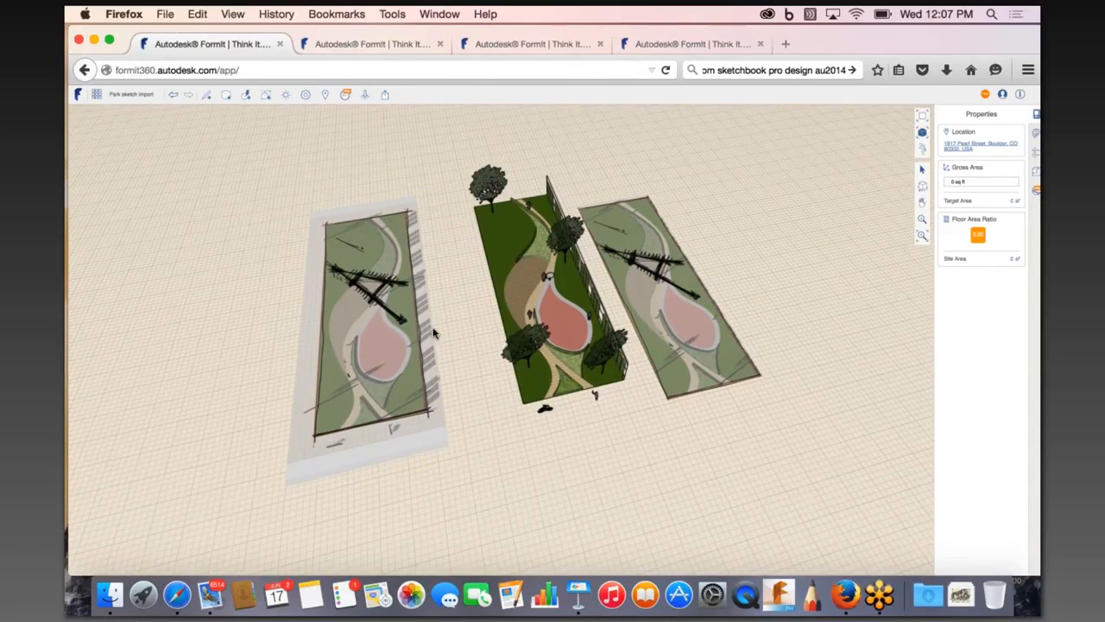
click(394, 297)
key(Delete)
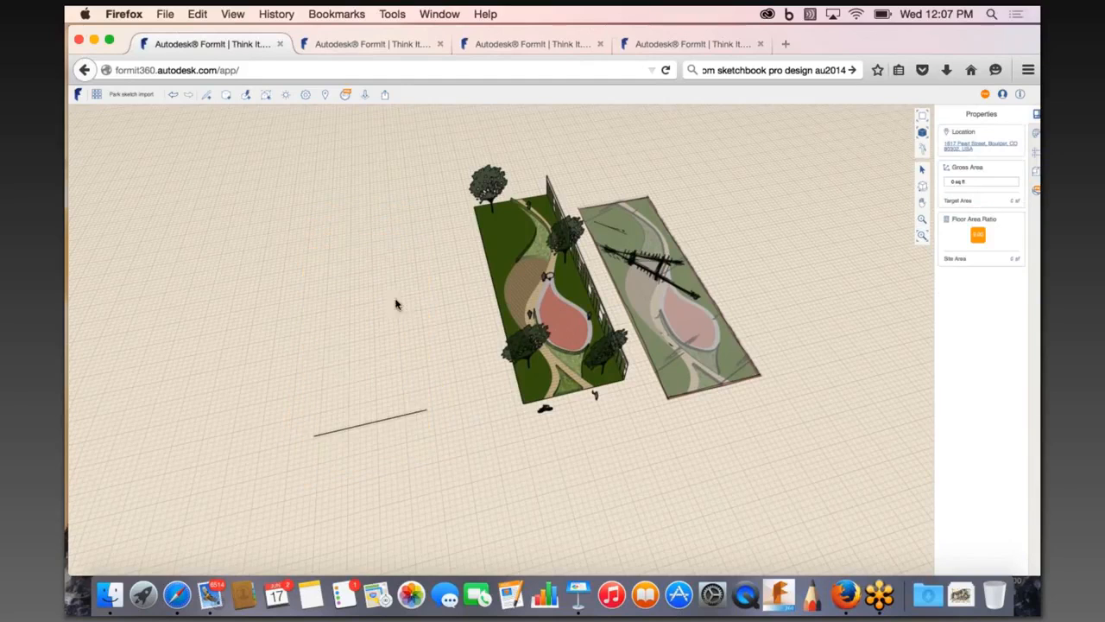
In top view, trace the long diagonal beam on the remaining park sketch as a narrow closed face, and end the line tool.
scroll(683, 292, up, 5)
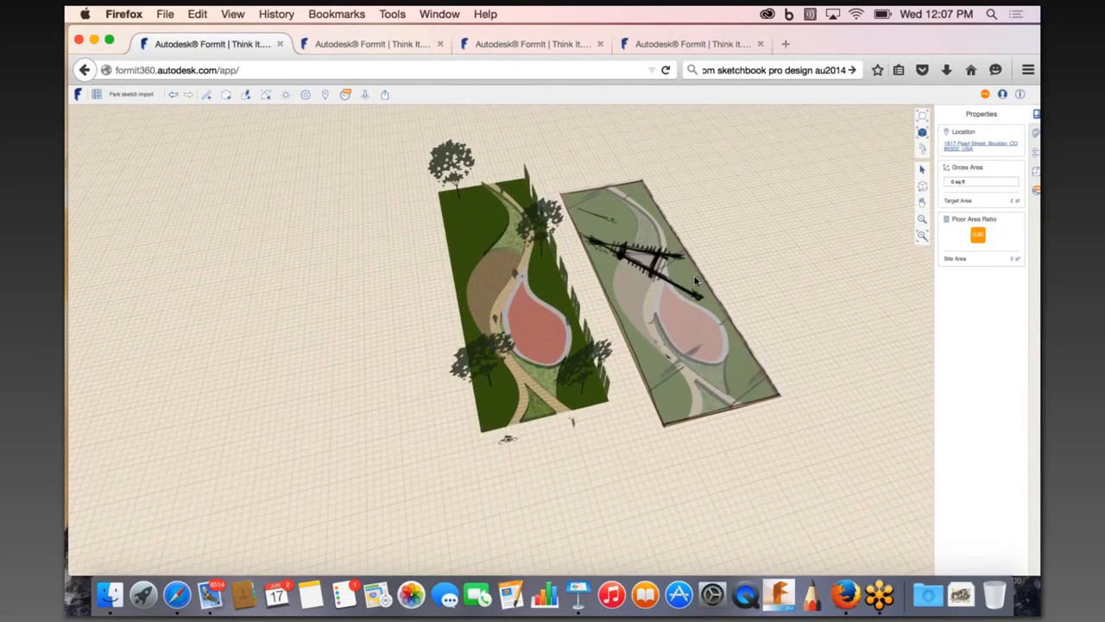
middle_drag(699, 235, 925, 121)
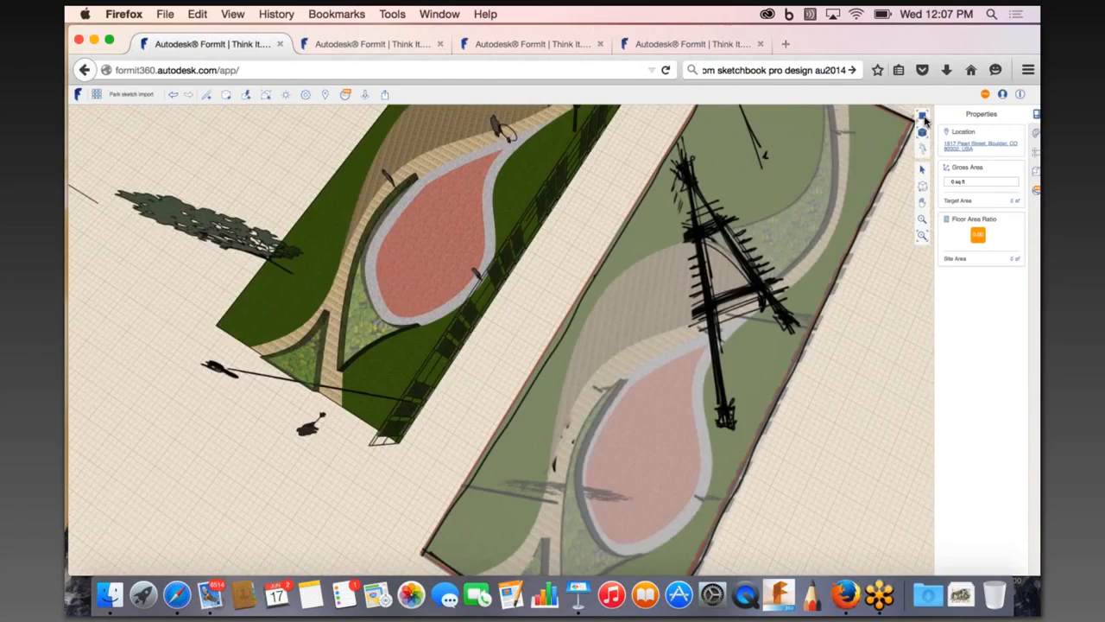
click(923, 118)
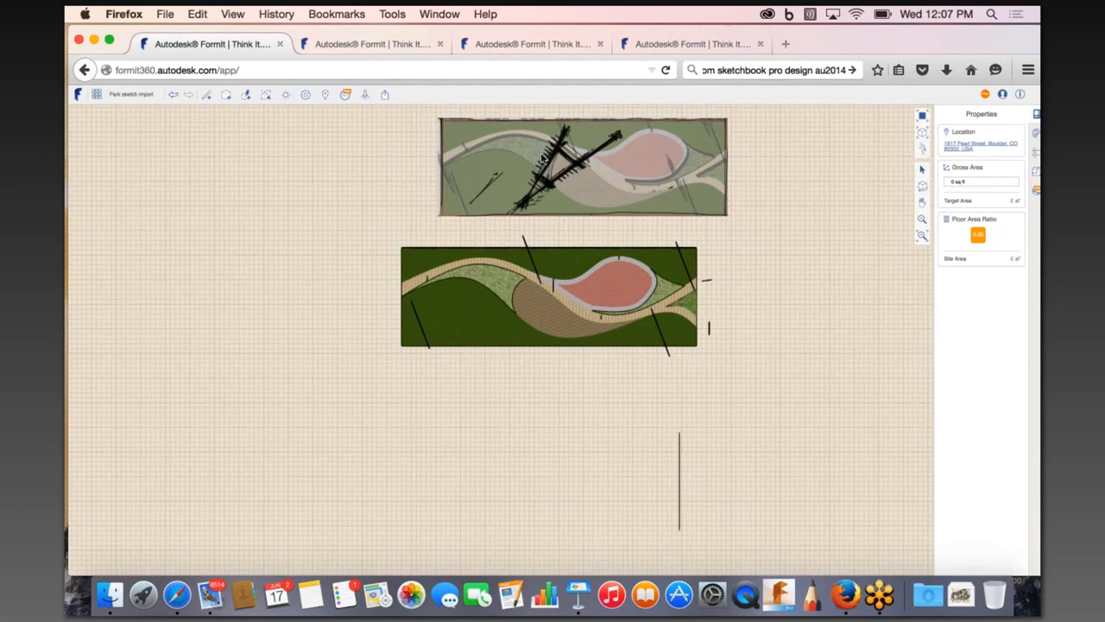
scroll(553, 138, up, 5)
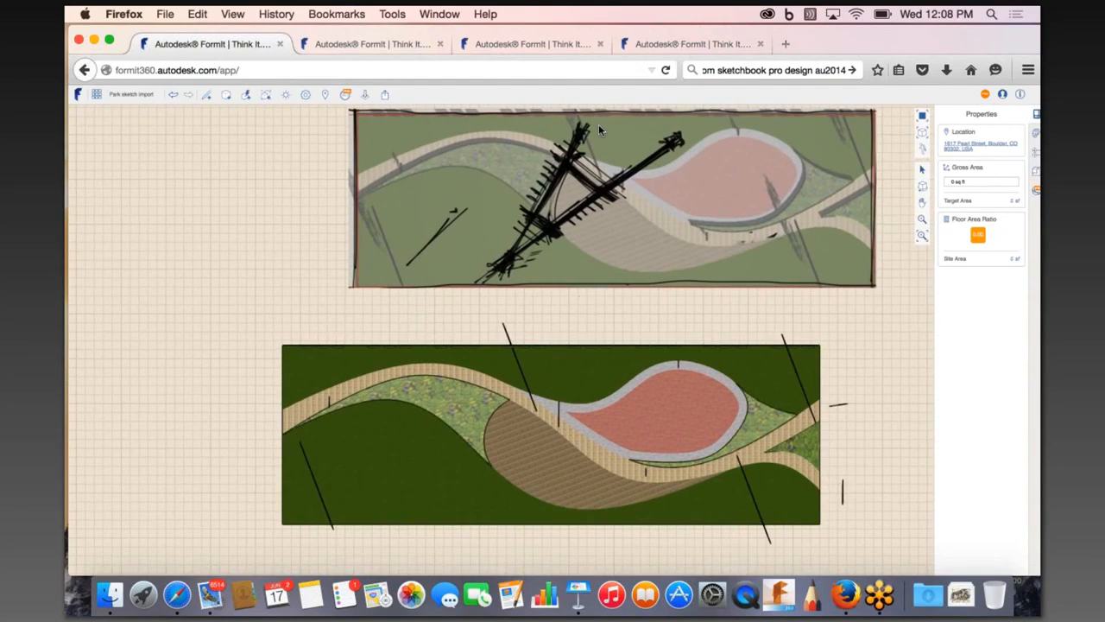
scroll(576, 121, up, 3)
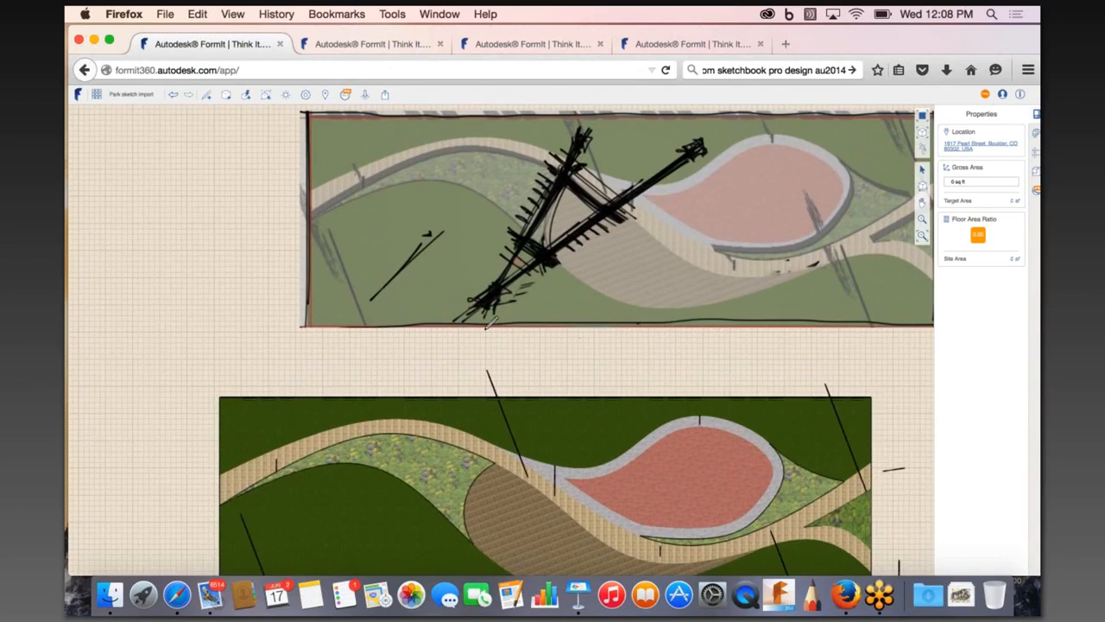
click(488, 294)
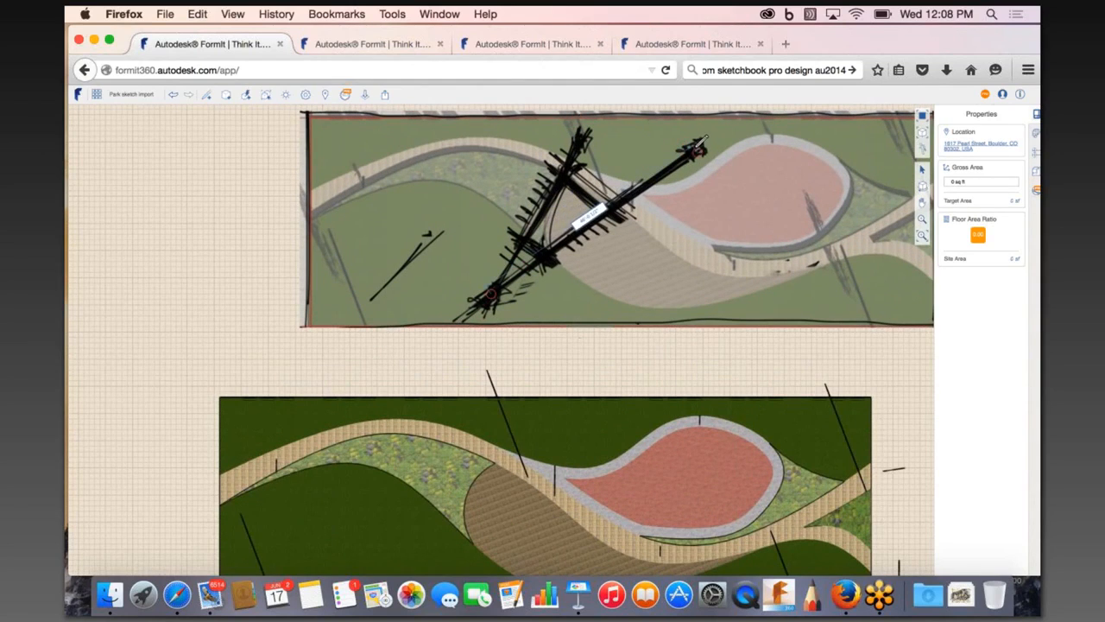
scroll(702, 143, up, 4)
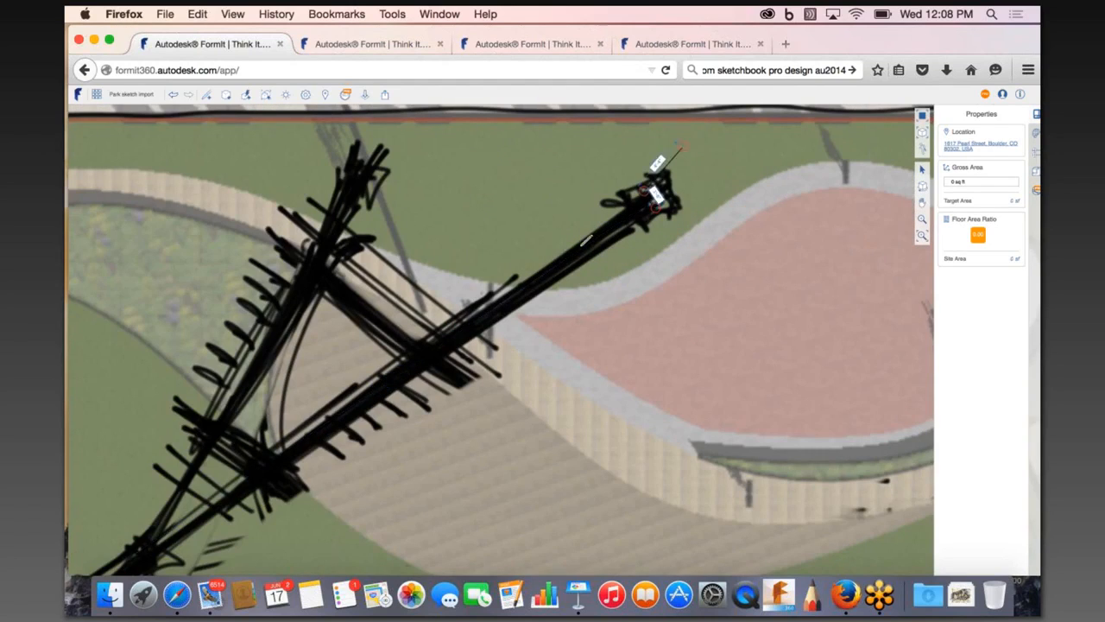
scroll(686, 140, down, 1)
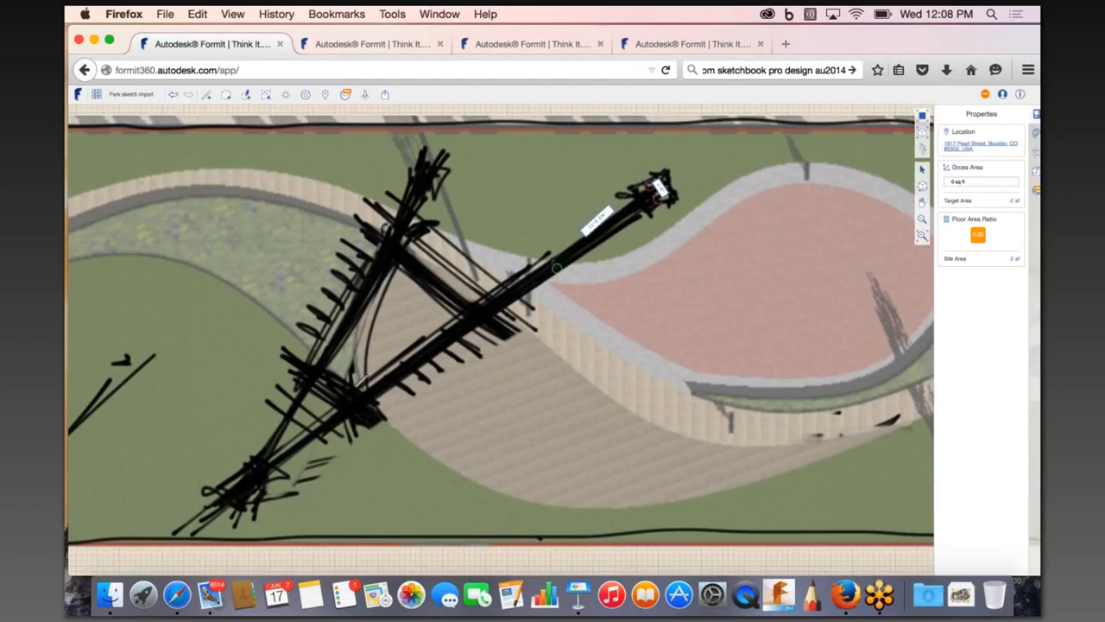
click(253, 481)
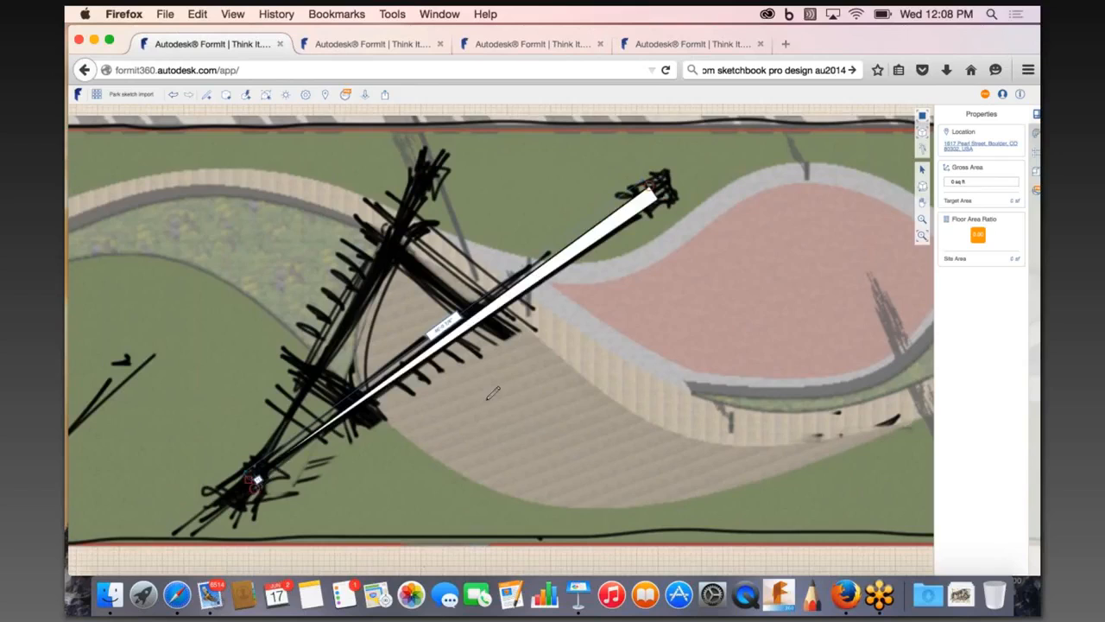
middle_drag(492, 393, 430, 352)
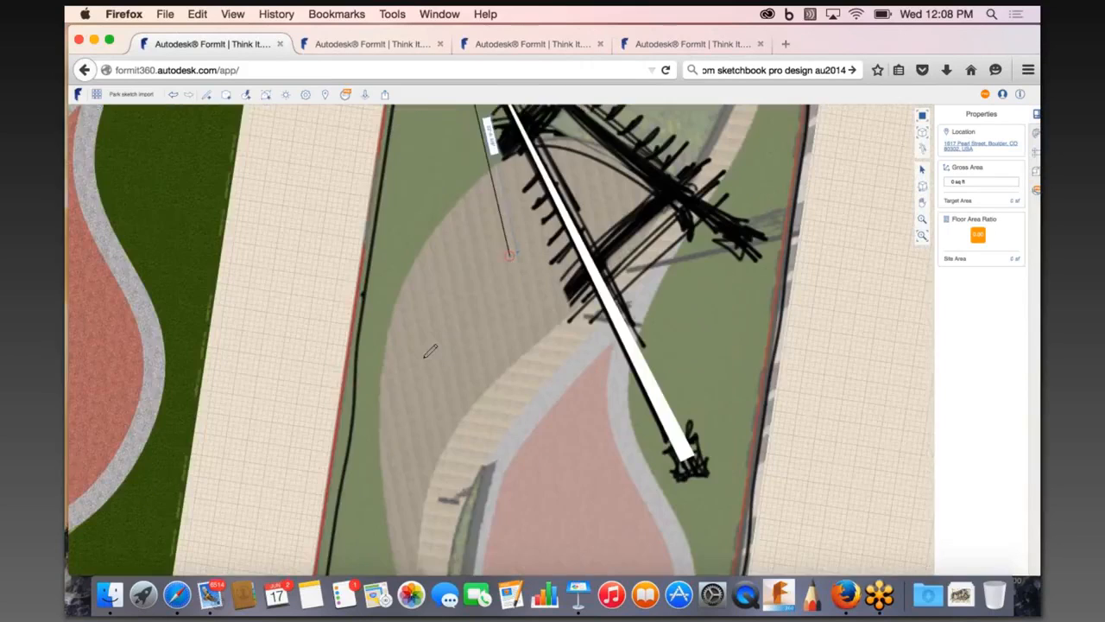
scroll(426, 356, down, 2)
key(Escape)
In the 3D view, extrude the traced beam face upward into a solid wall and deselect it.
scroll(562, 436, down, 5)
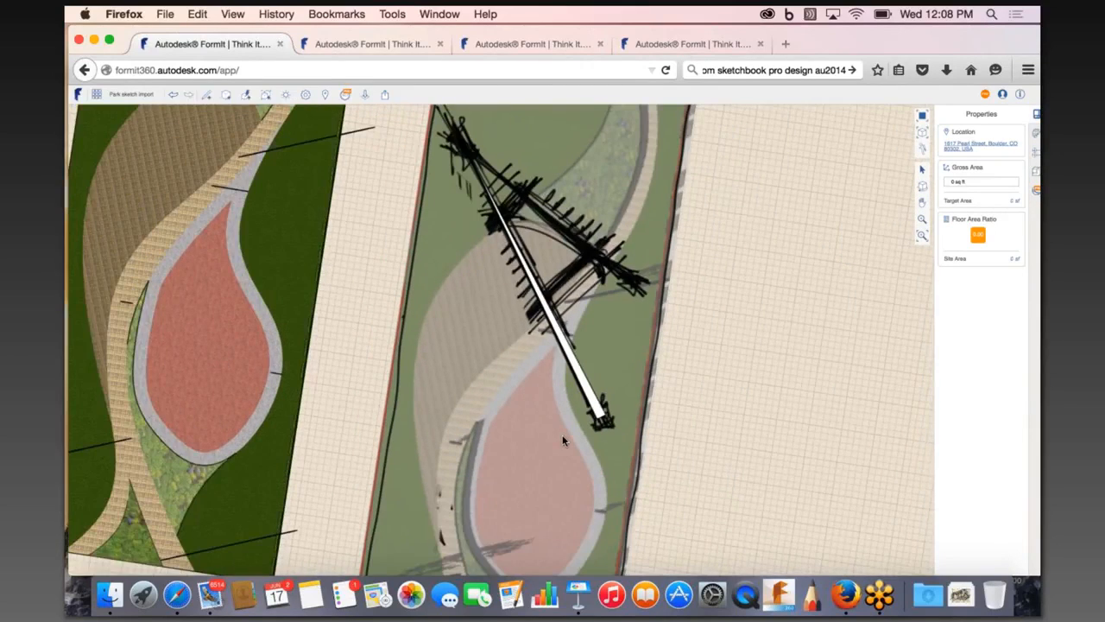
middle_drag(562, 434, 431, 319)
scroll(763, 160, up, 5)
scroll(762, 160, down, 3)
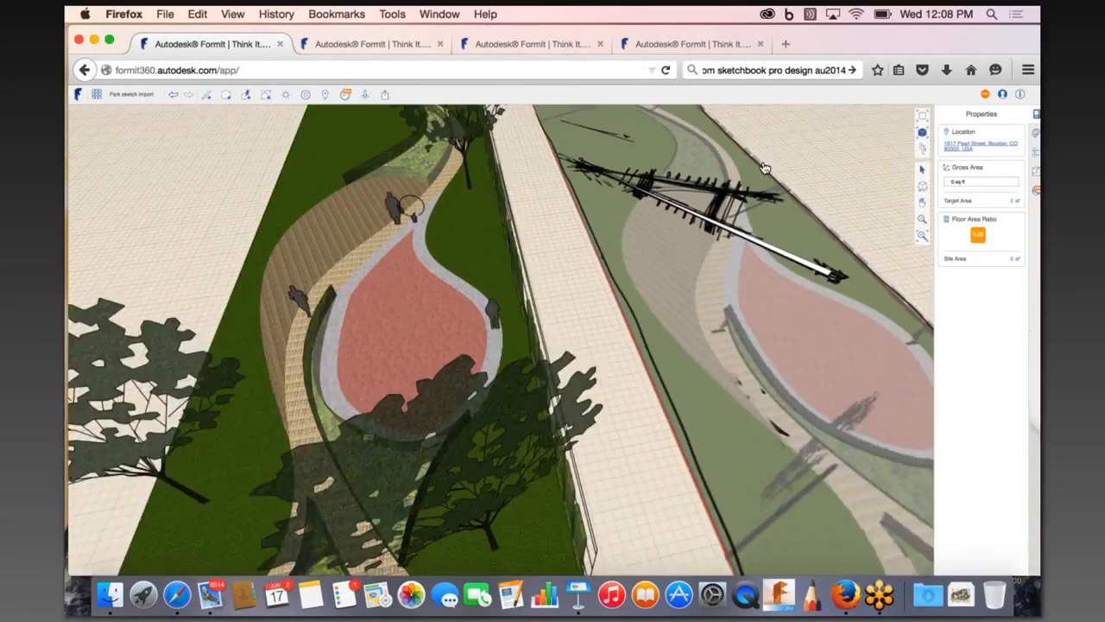
click(810, 283)
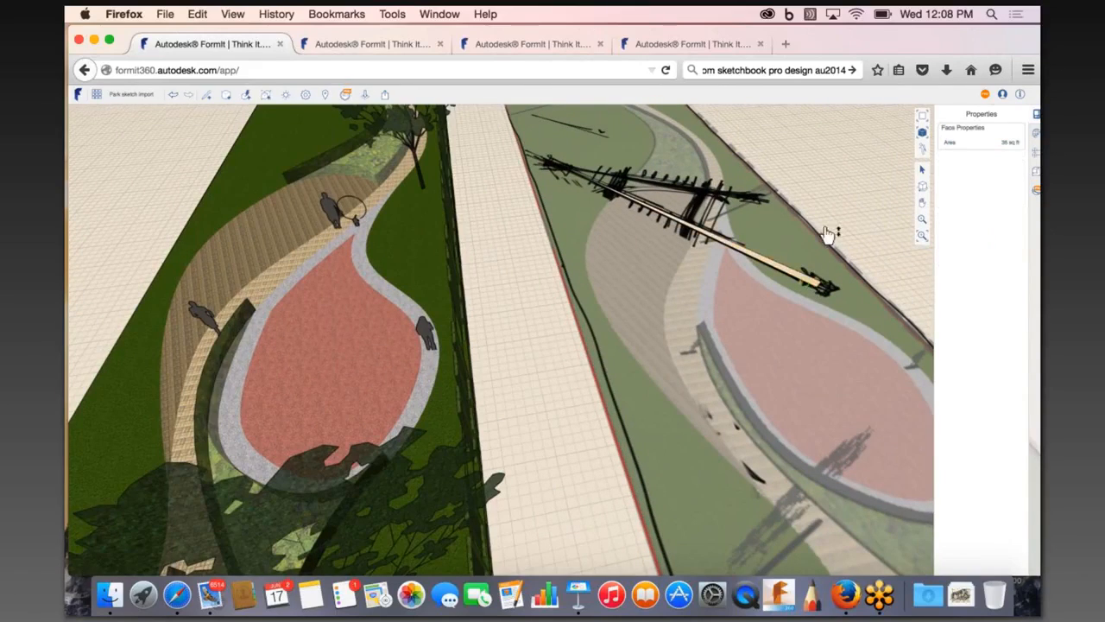
middle_drag(693, 320, 469, 298)
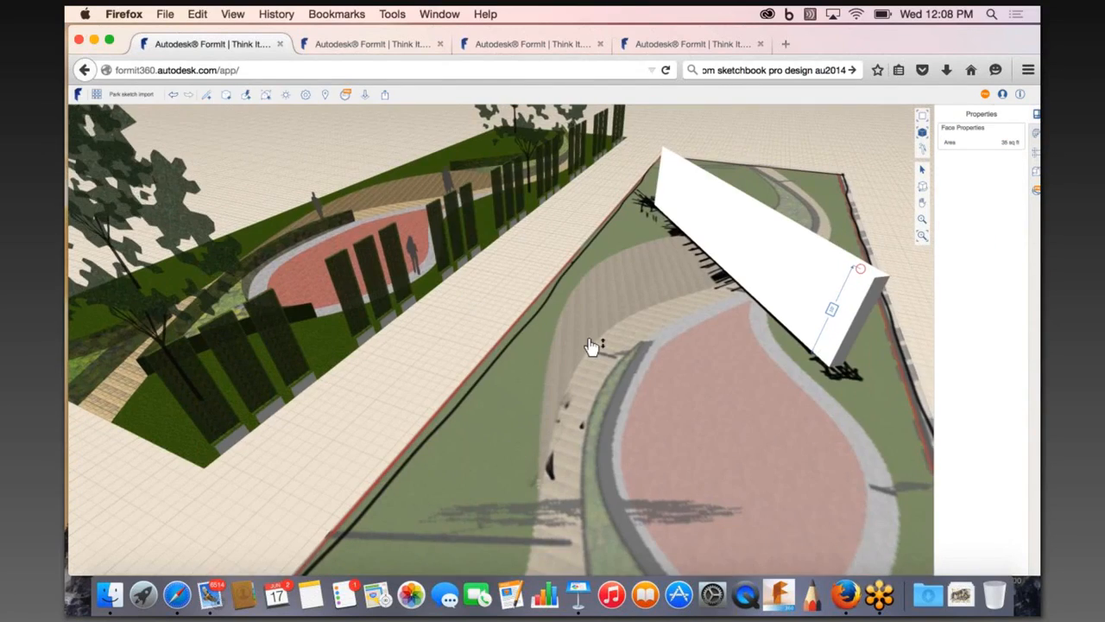
middle_drag(593, 350, 546, 338)
middle_drag(812, 344, 791, 367)
click(790, 367)
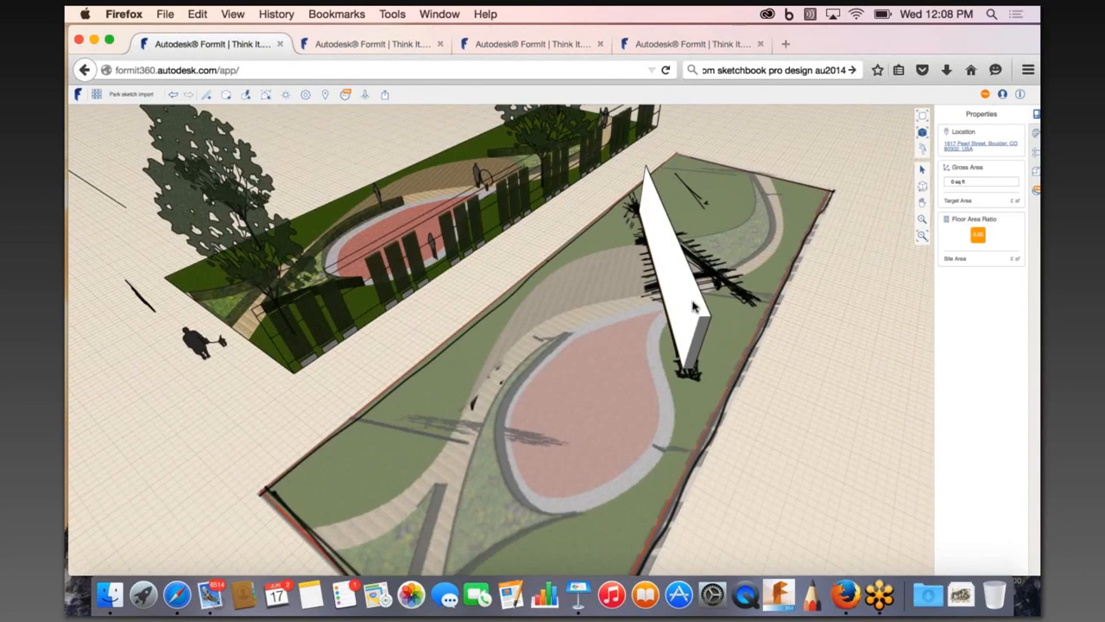
Examine the white frame in the Formit park step 2 model, compare it with the sketch on slide 8 in Keynote, and return to Firefox.
click(343, 46)
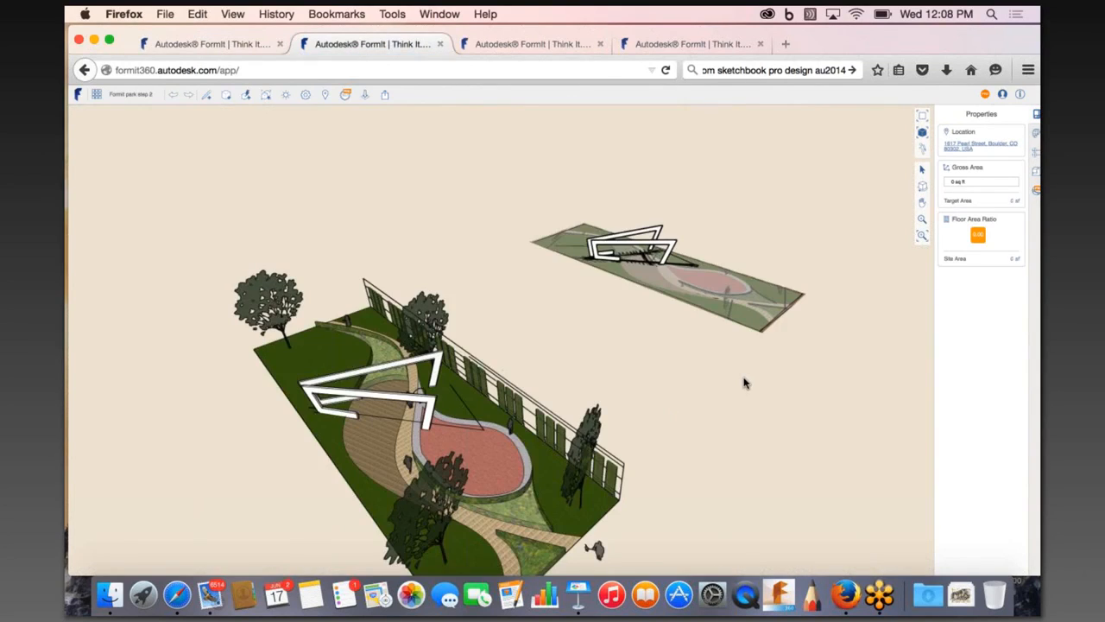
middle_drag(727, 380, 555, 308)
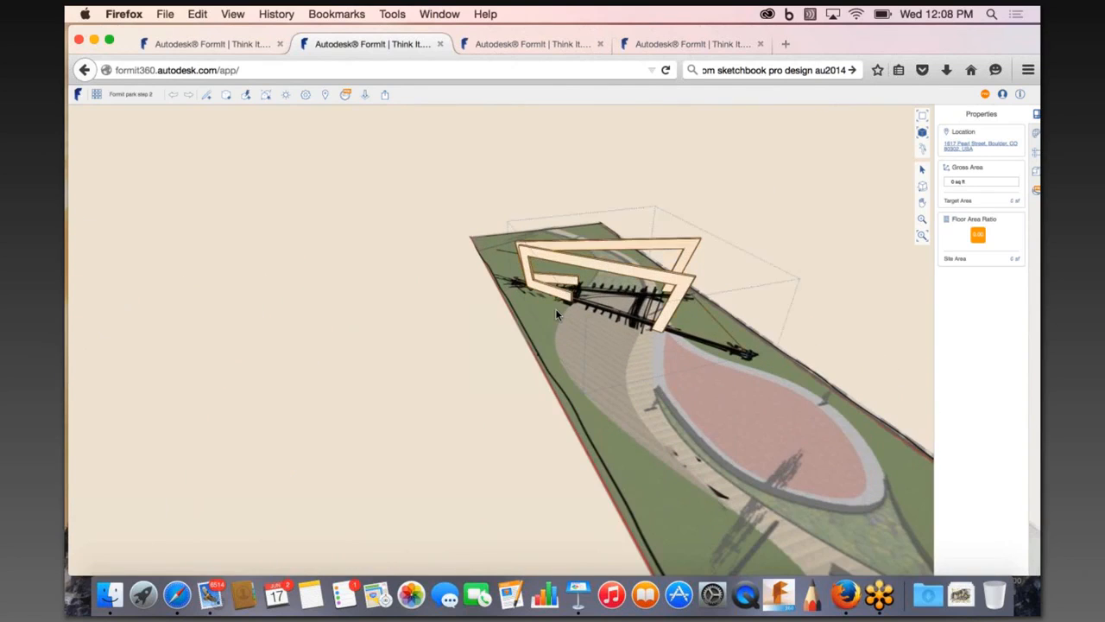
key(ctrl+Up)
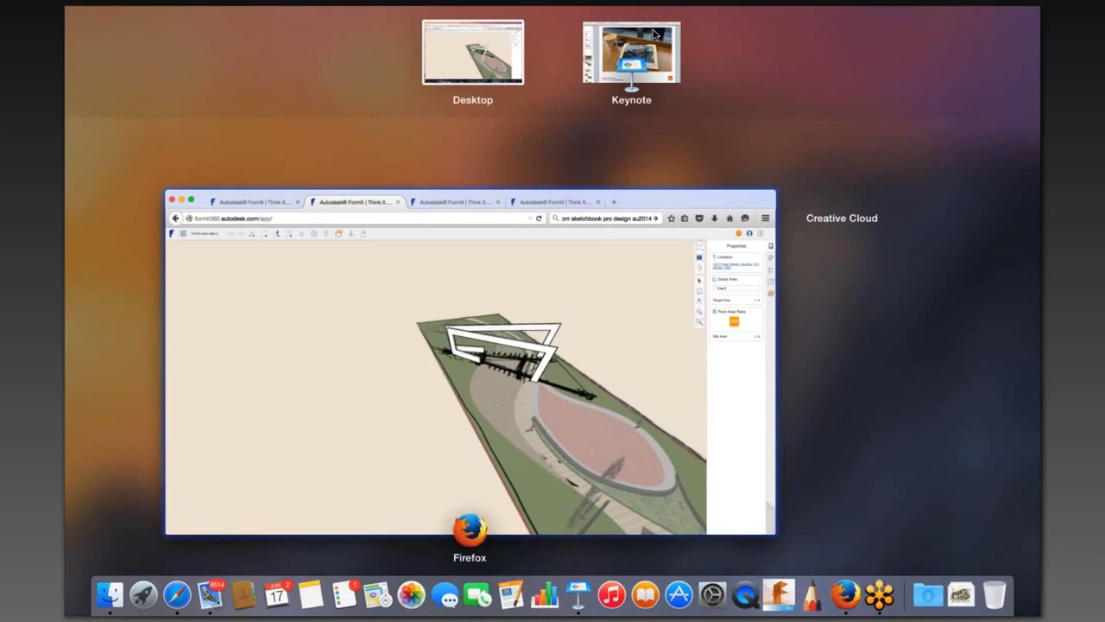
click(643, 42)
click(119, 436)
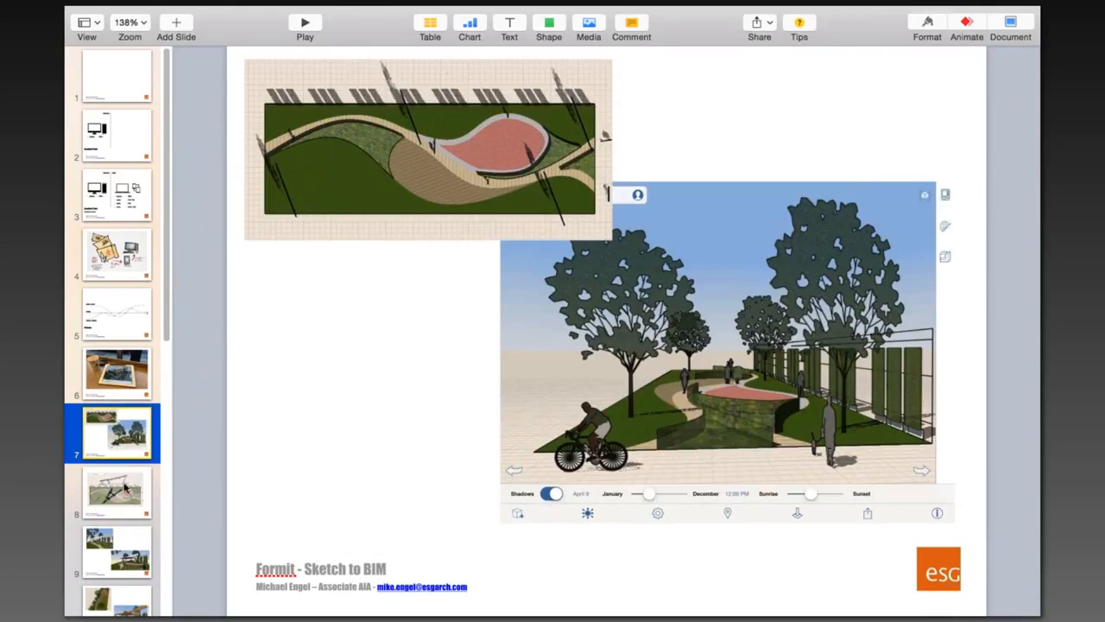
click(150, 482)
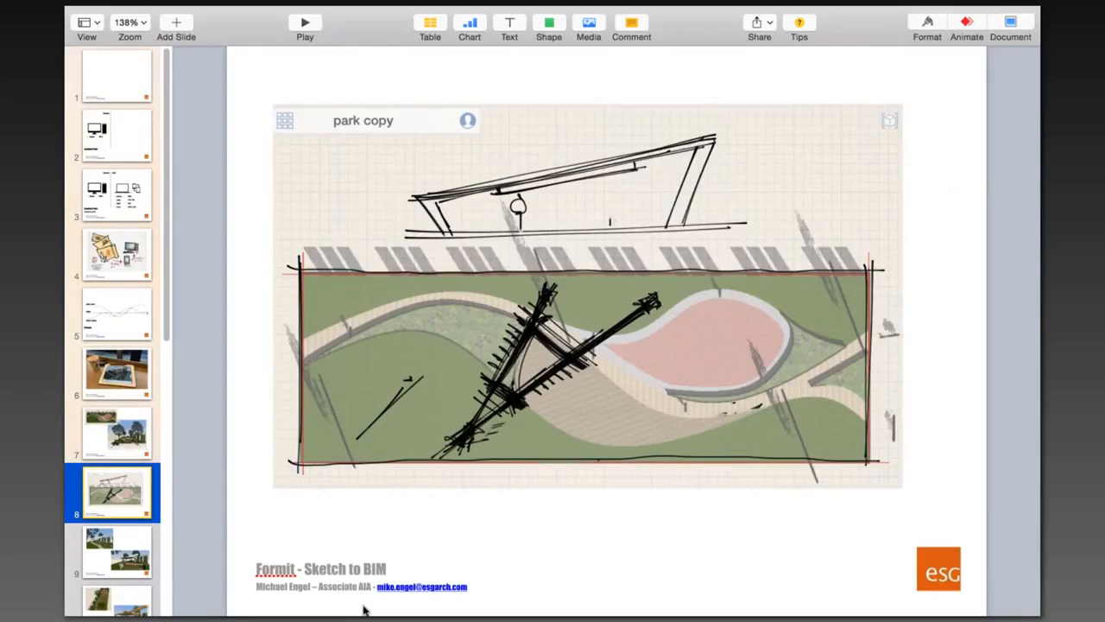
key(ctrl+Up)
click(607, 303)
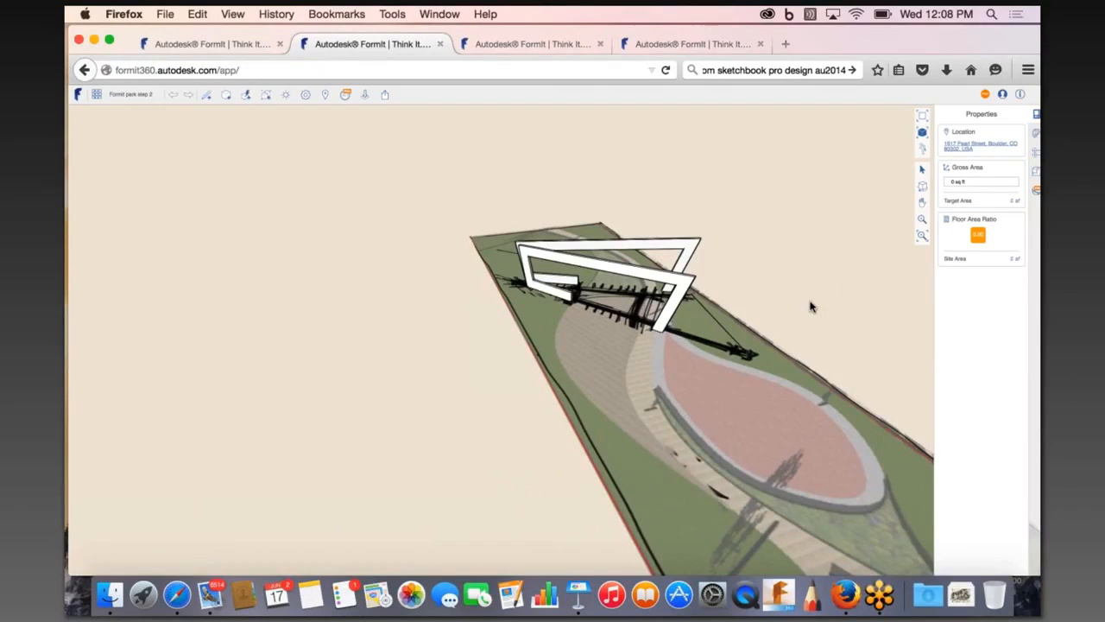
Examine the white frame standing on the park sketch from several angles, comparing it with the sketched structure beneath.
right_drag(783, 311, 414, 316)
scroll(415, 316, down, 1)
scroll(763, 336, up, 2)
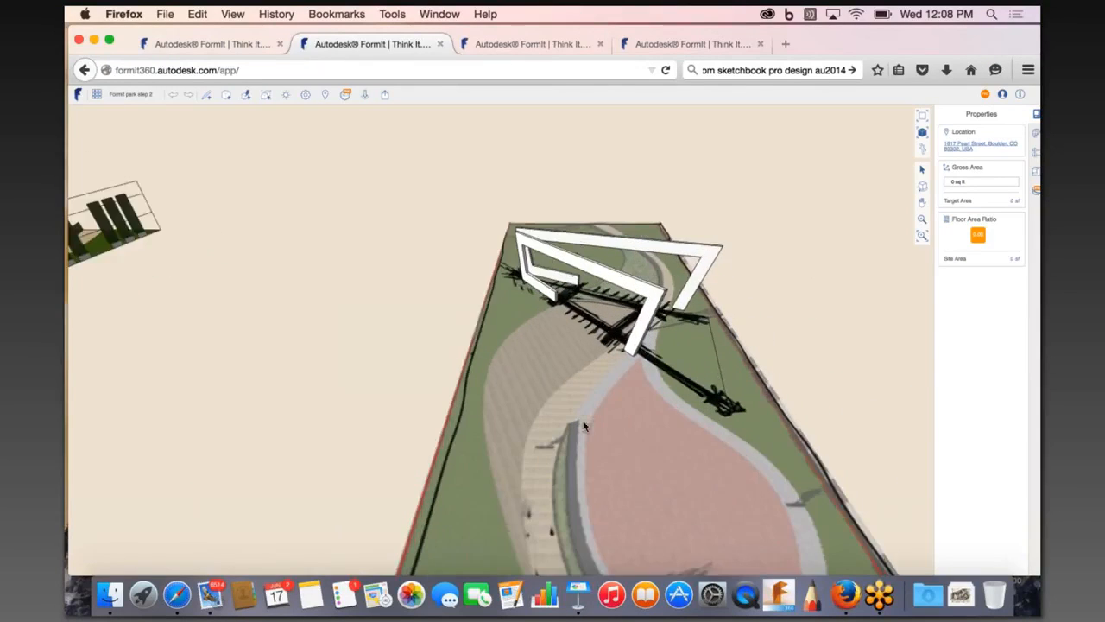
right_drag(543, 394, 524, 488)
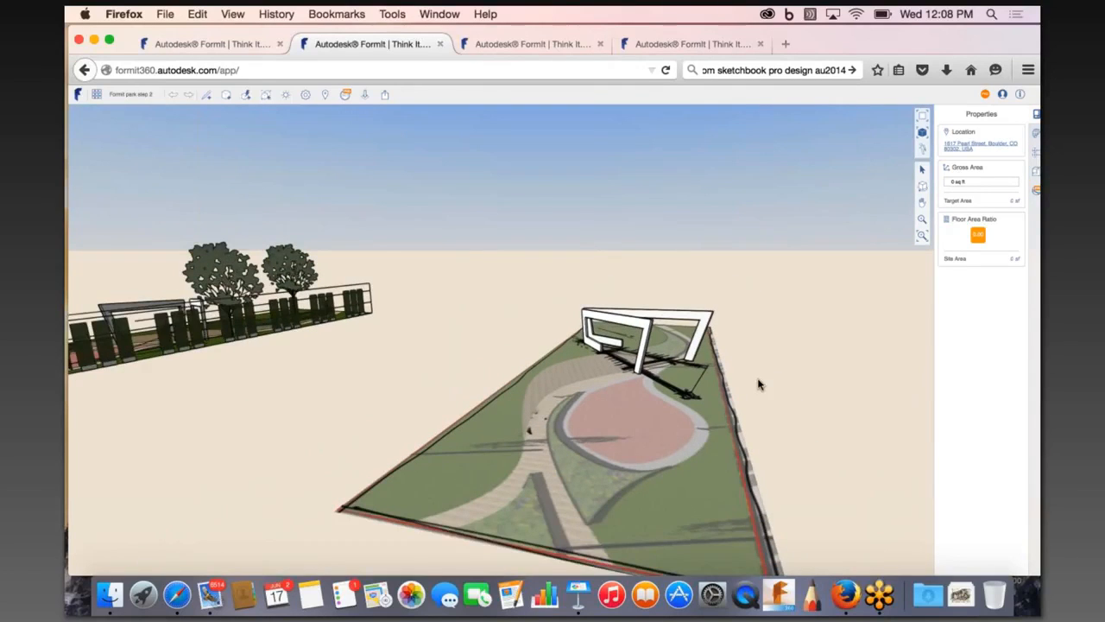
scroll(769, 383, up, 3)
right_drag(770, 386, 750, 392)
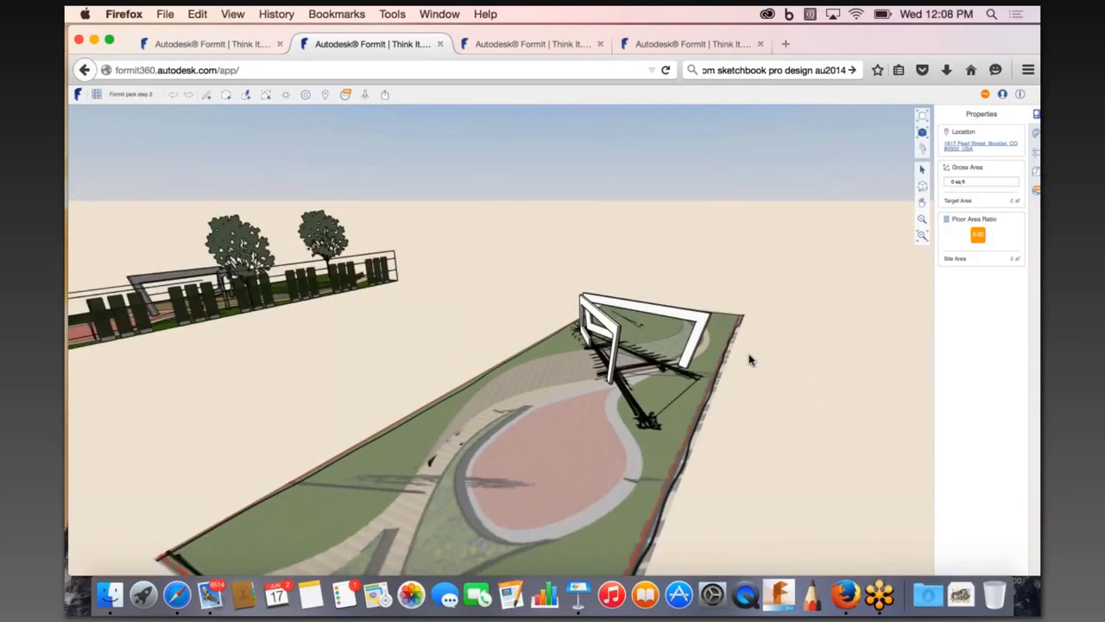
scroll(751, 358, up, 3)
right_drag(674, 382, 765, 363)
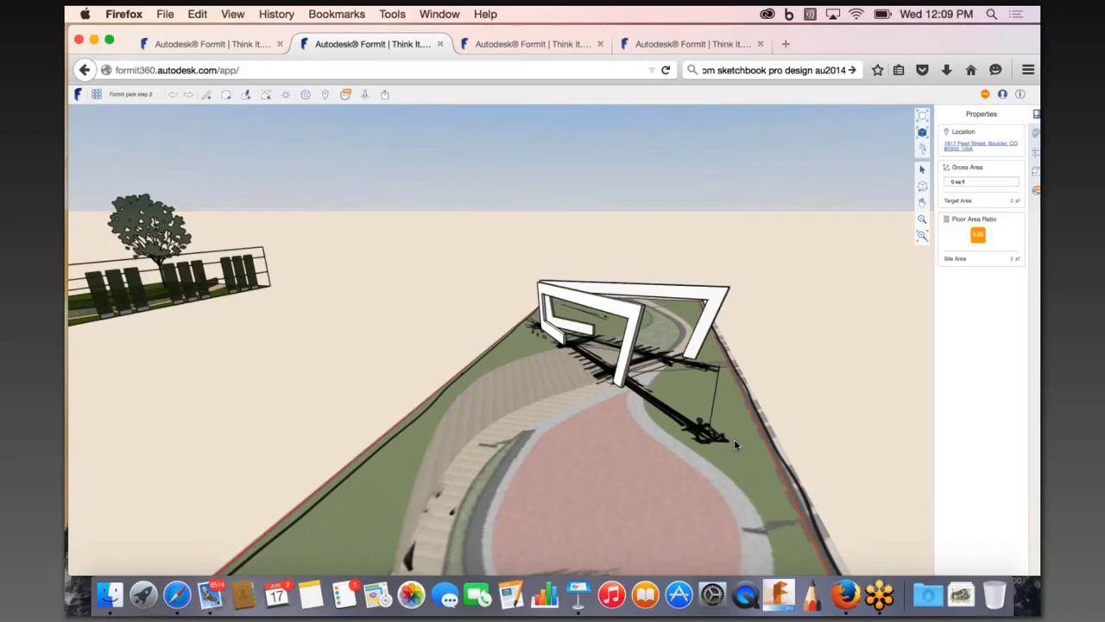
right_drag(734, 445, 773, 217)
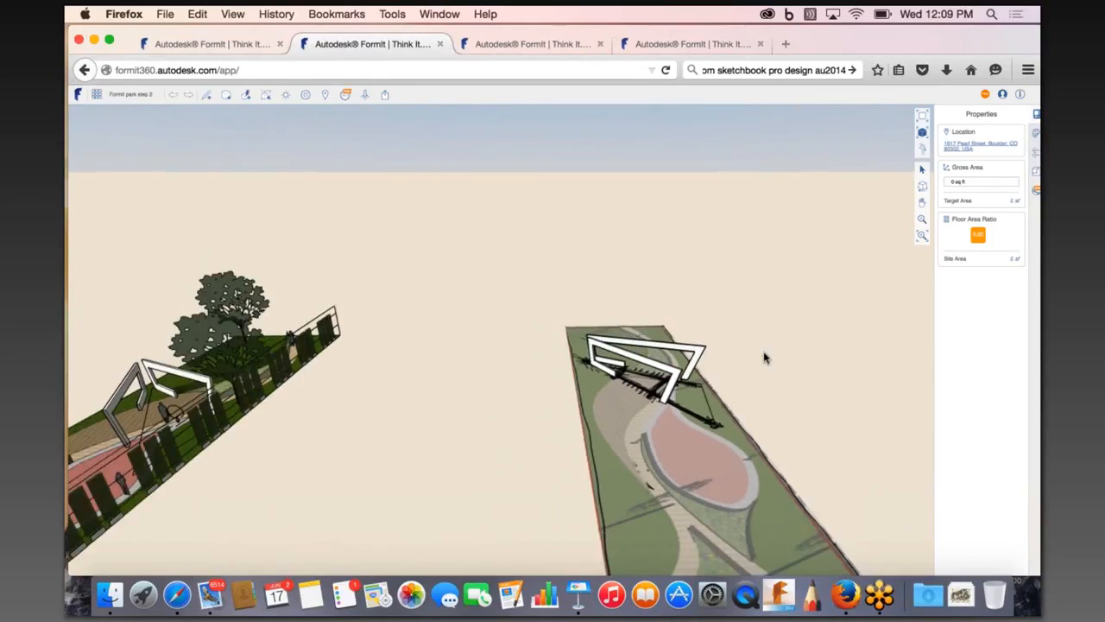
right_drag(764, 357, 754, 395)
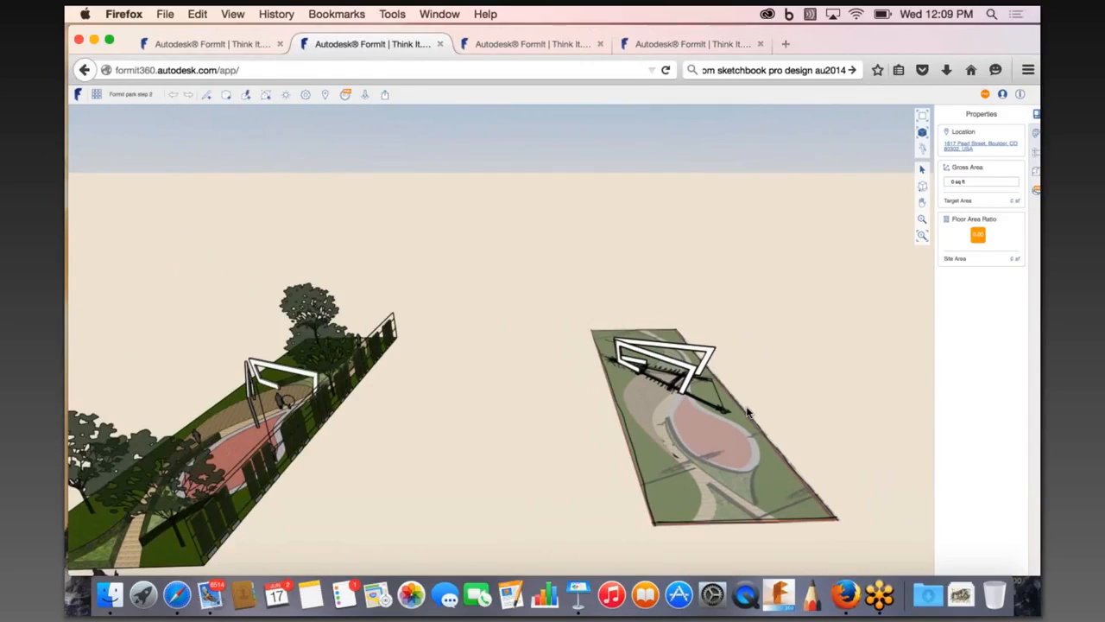
Examine the finished park model with its frame, trees, paths and planted wall from above and at eye level.
scroll(748, 412, down, 2)
right_drag(448, 441, 553, 434)
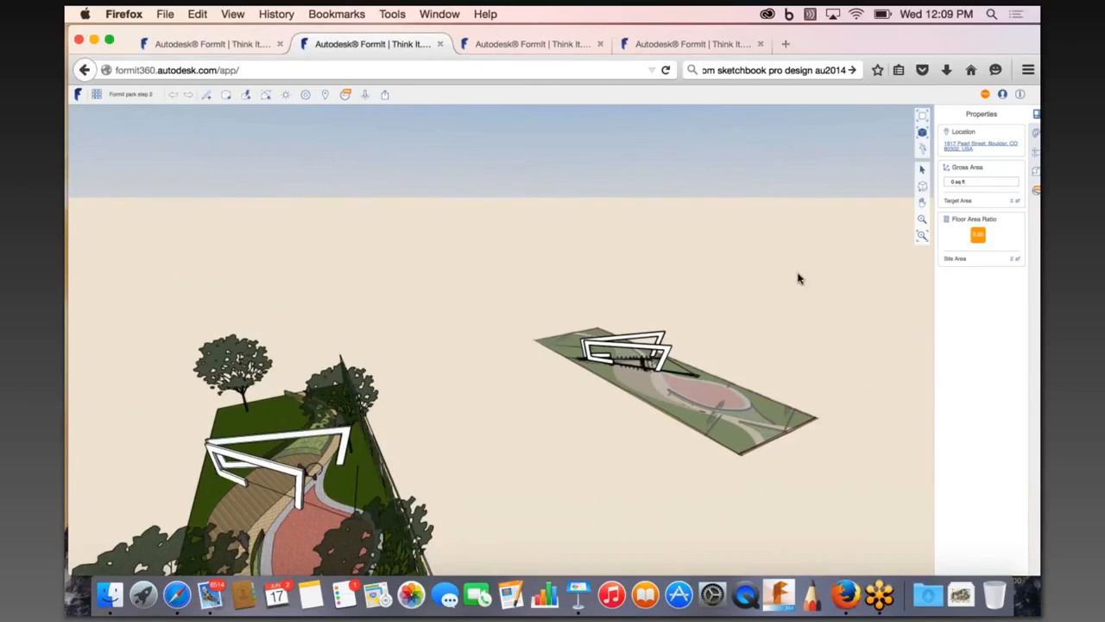
scroll(289, 475, up, 3)
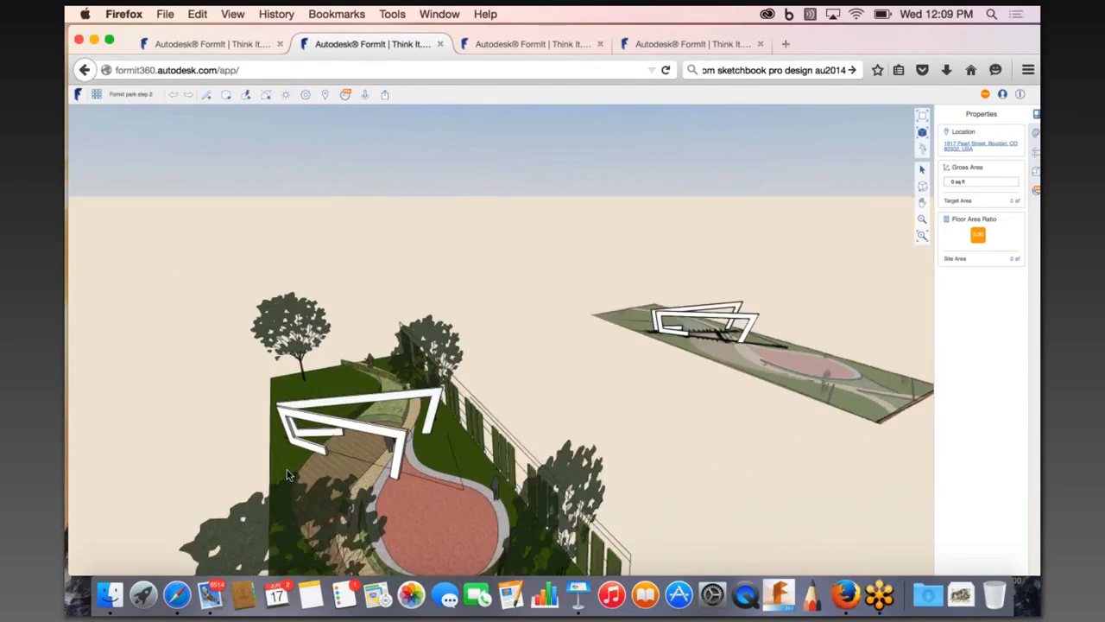
right_drag(288, 475, 549, 313)
scroll(550, 314, down, 5)
right_drag(232, 513, 484, 402)
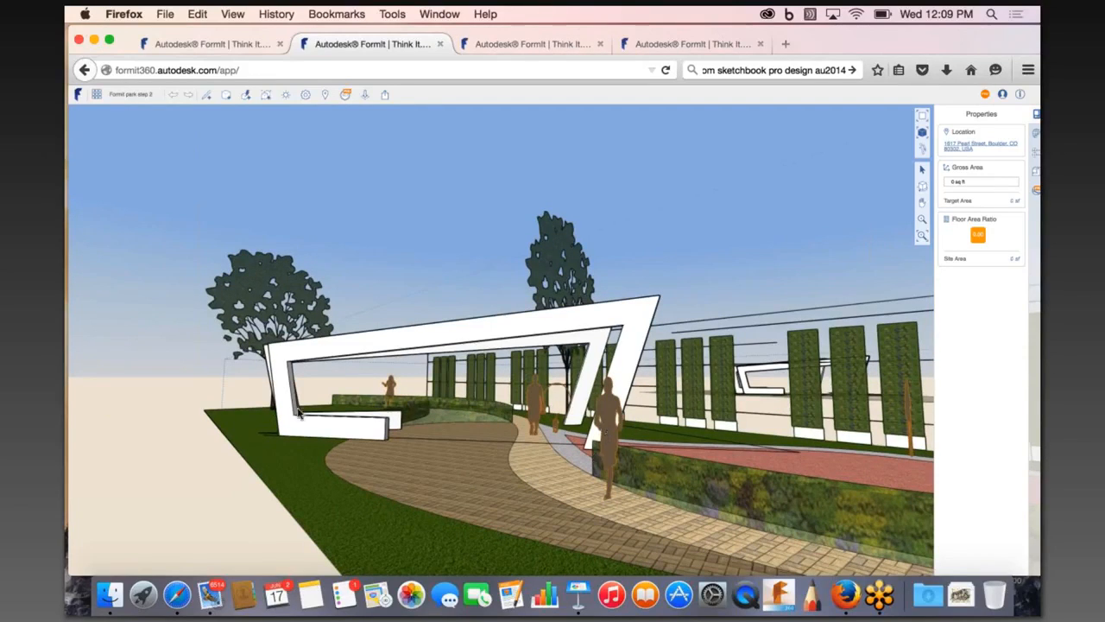
scroll(312, 419, down, 8)
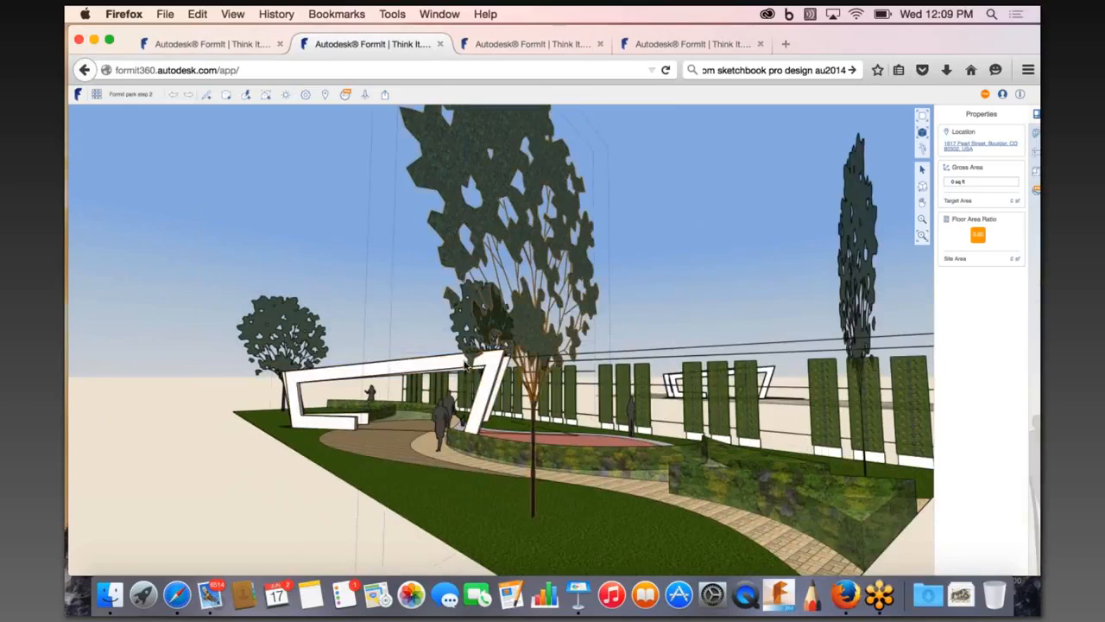
right_drag(474, 360, 219, 375)
scroll(469, 361, down, 6)
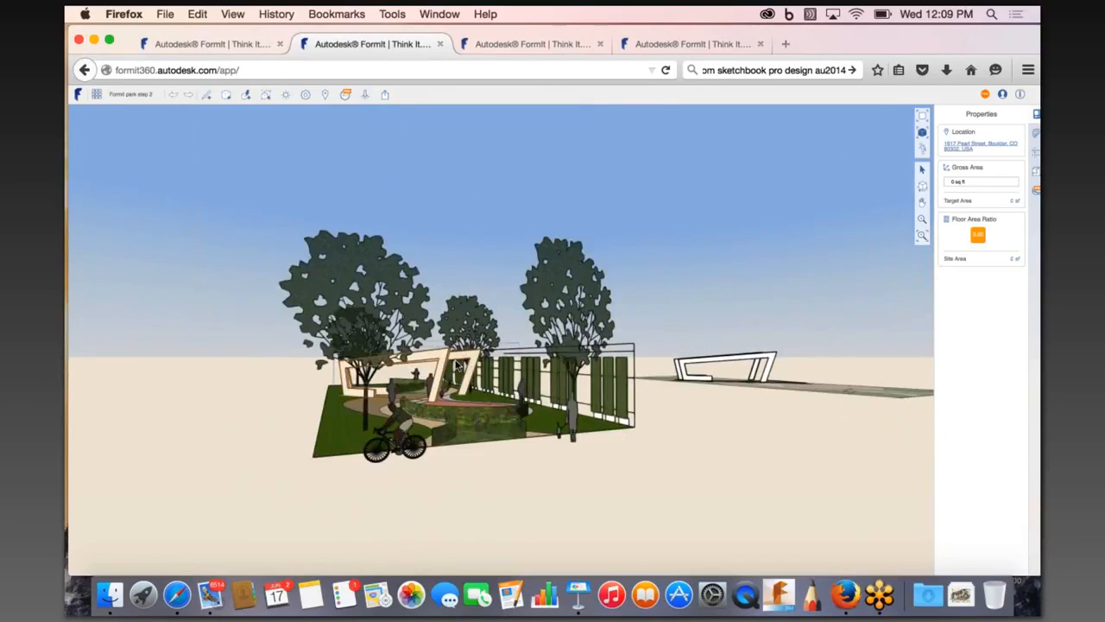
right_drag(457, 365, 470, 325)
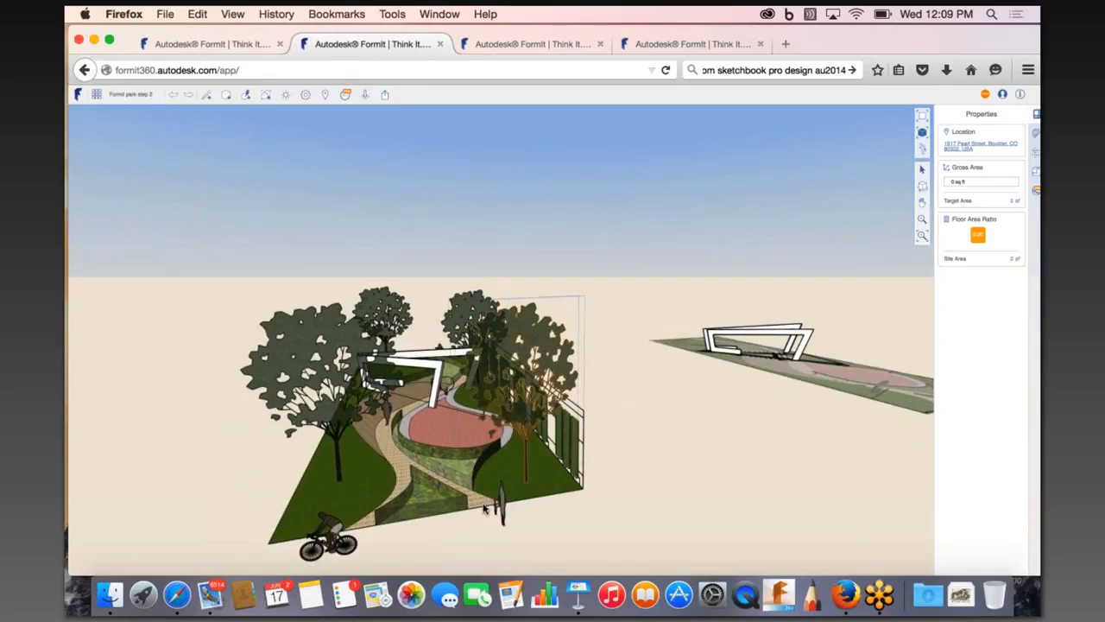
scroll(618, 451, down, 2)
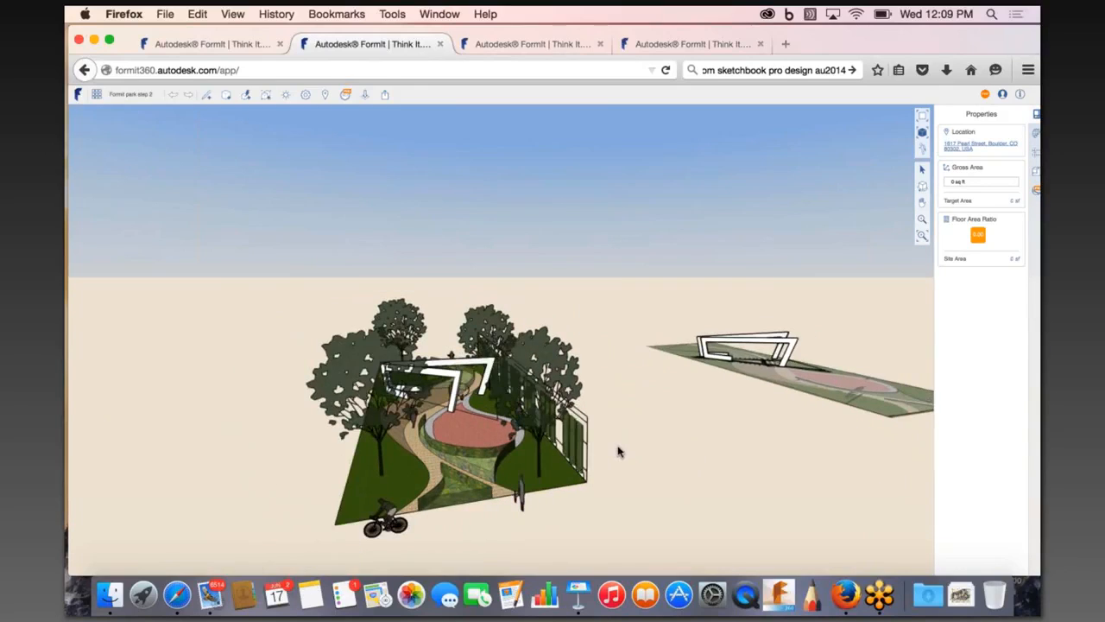
right_drag(607, 448, 582, 441)
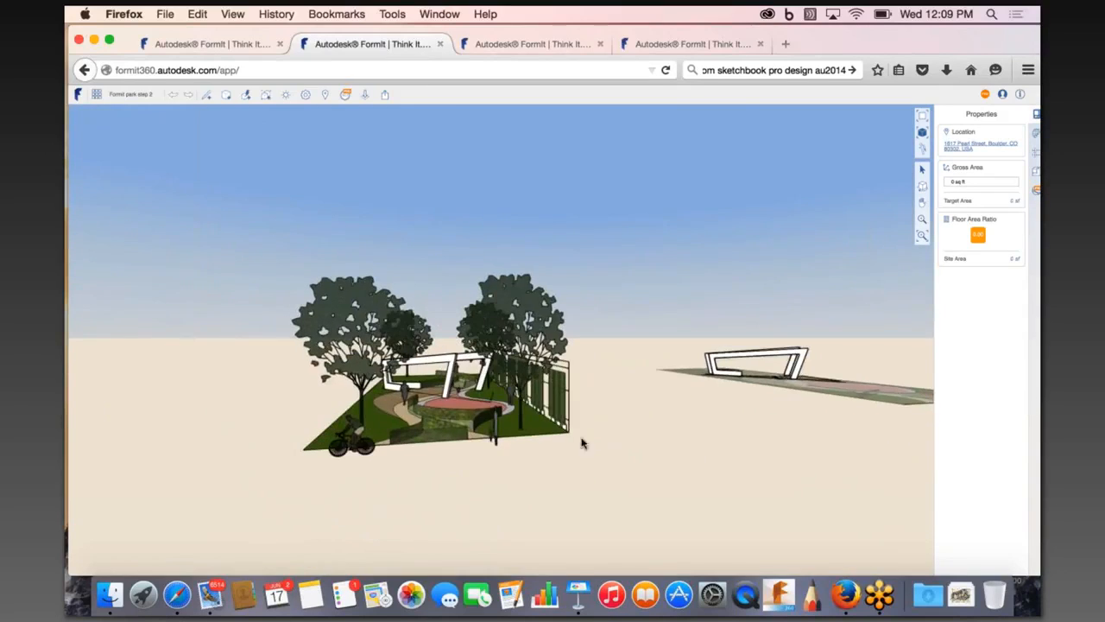
scroll(347, 441, up, 3)
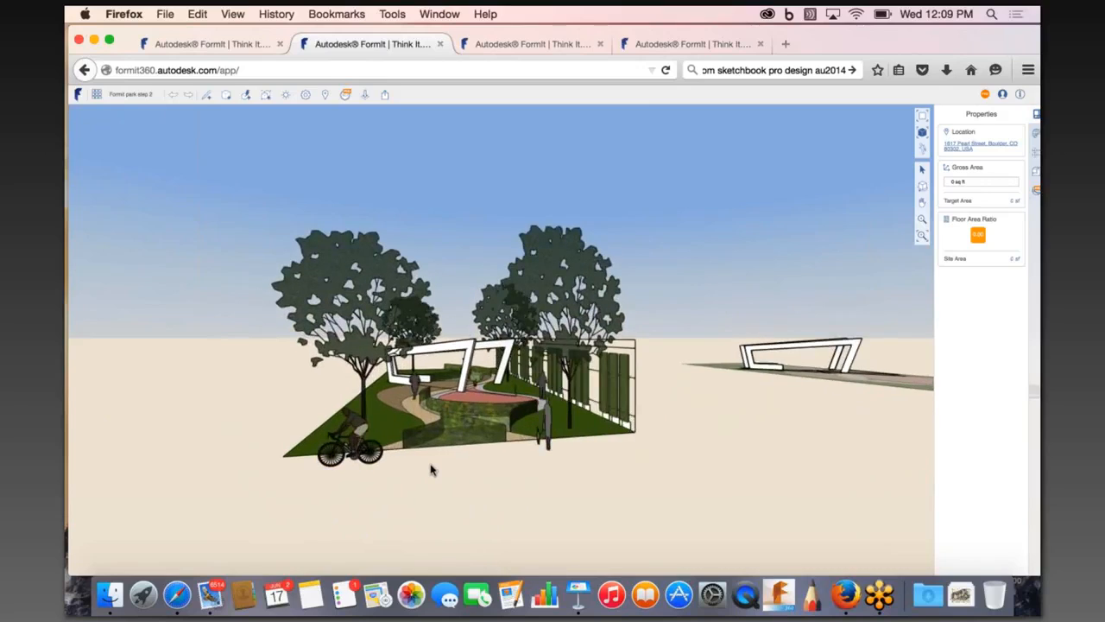
right_drag(432, 469, 449, 478)
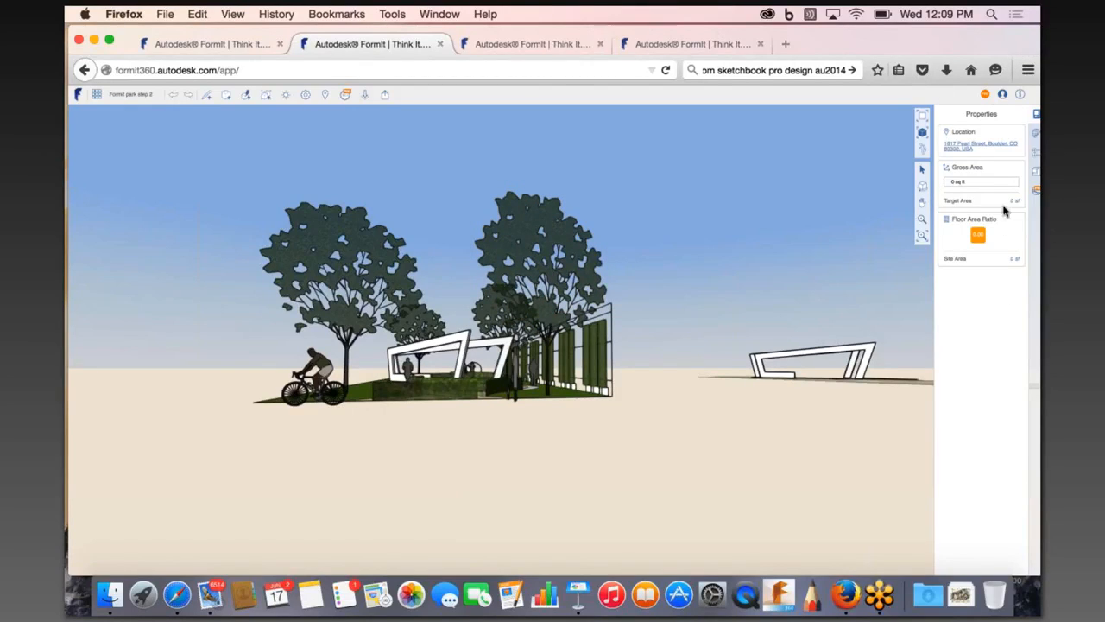
Open the content library and link the A360 Library as its source.
click(1036, 173)
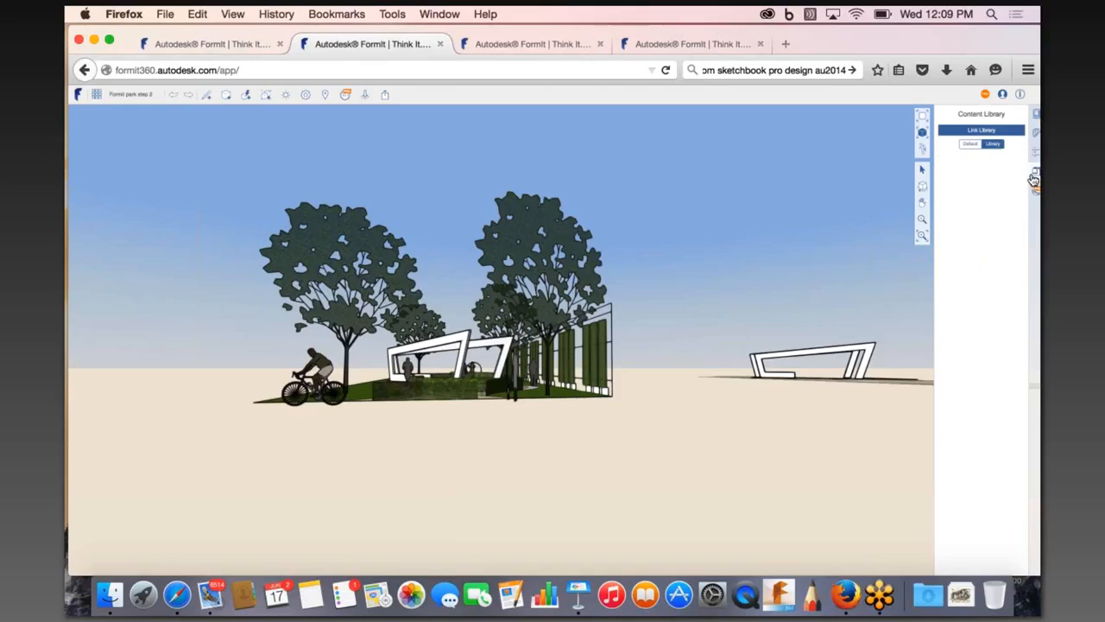
click(995, 146)
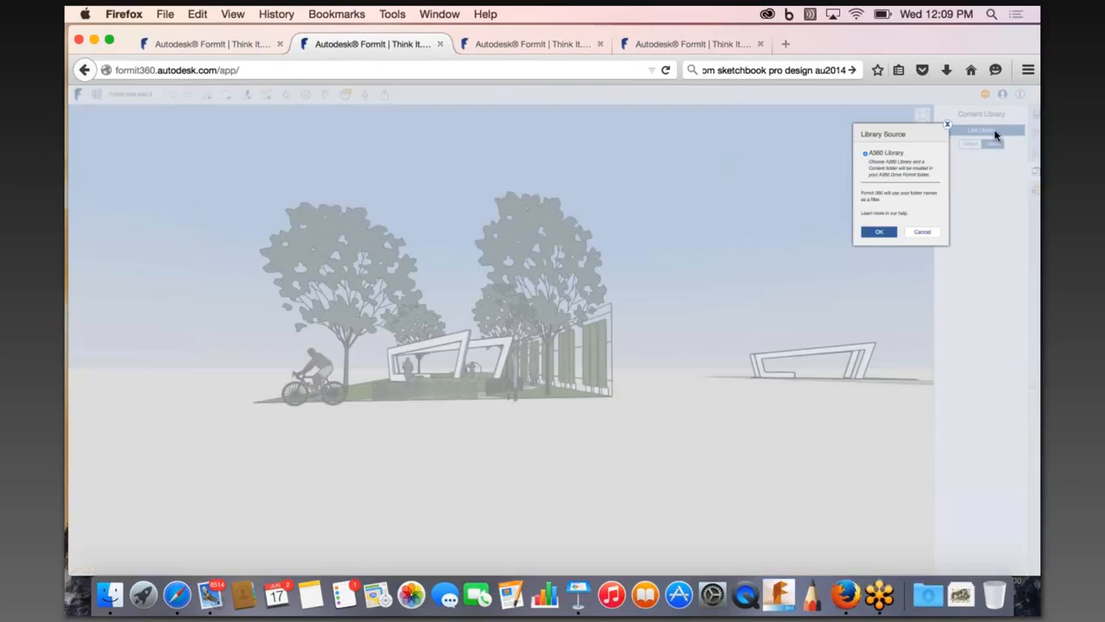
click(879, 232)
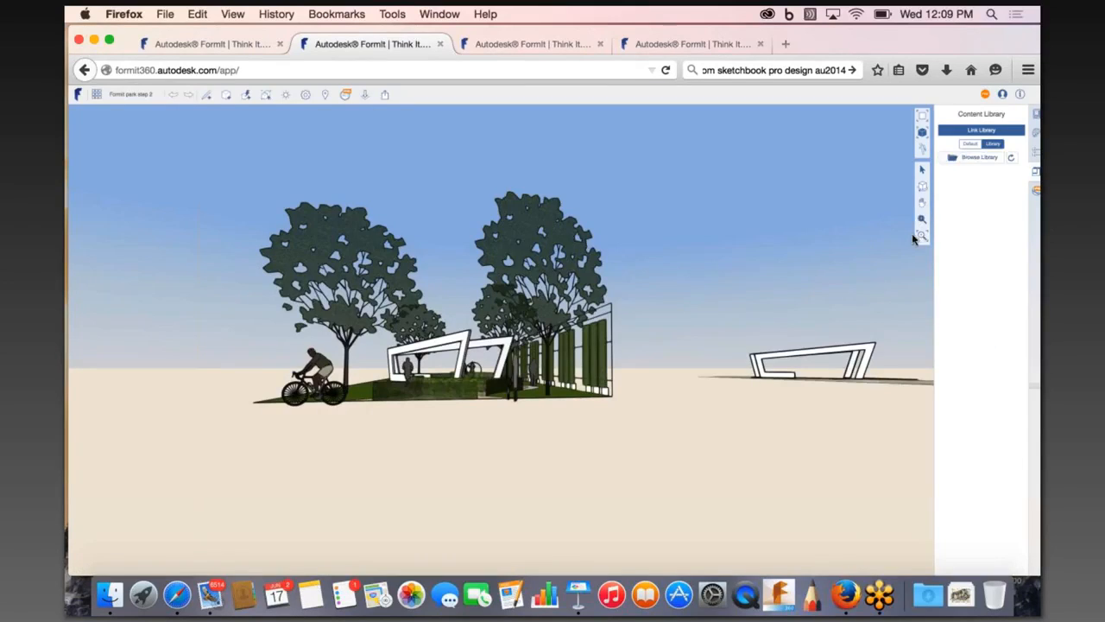
Place a table from the default library content on the open ground beside the park model.
click(972, 146)
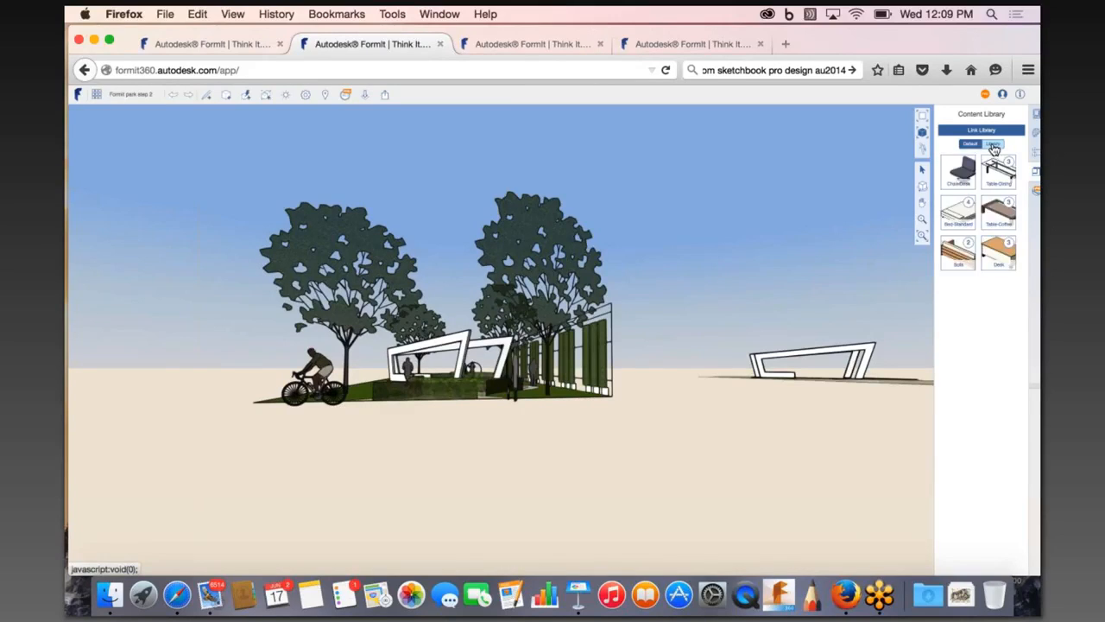
click(995, 148)
click(973, 146)
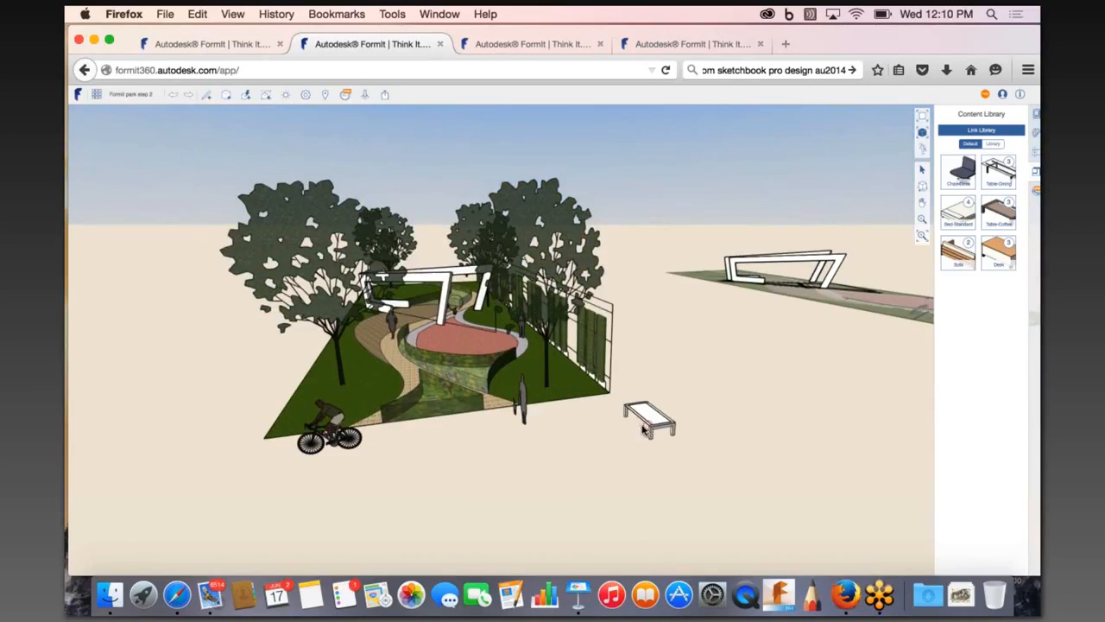
click(649, 416)
right_drag(680, 409, 406, 453)
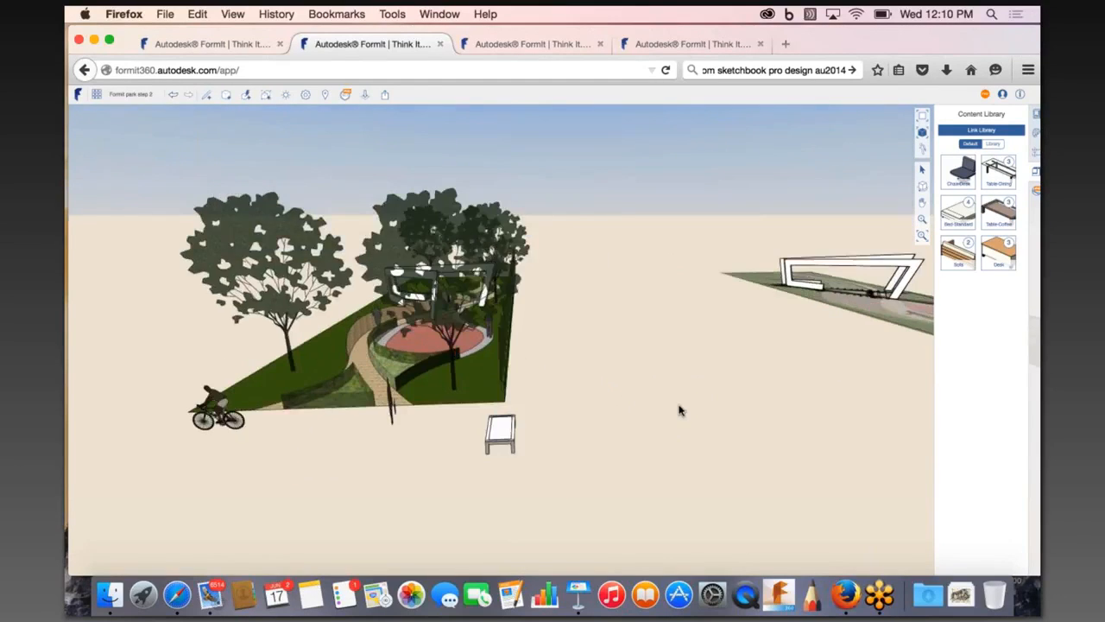
scroll(429, 443, up, 4)
Select the table placed beside the park model and delete it.
click(542, 433)
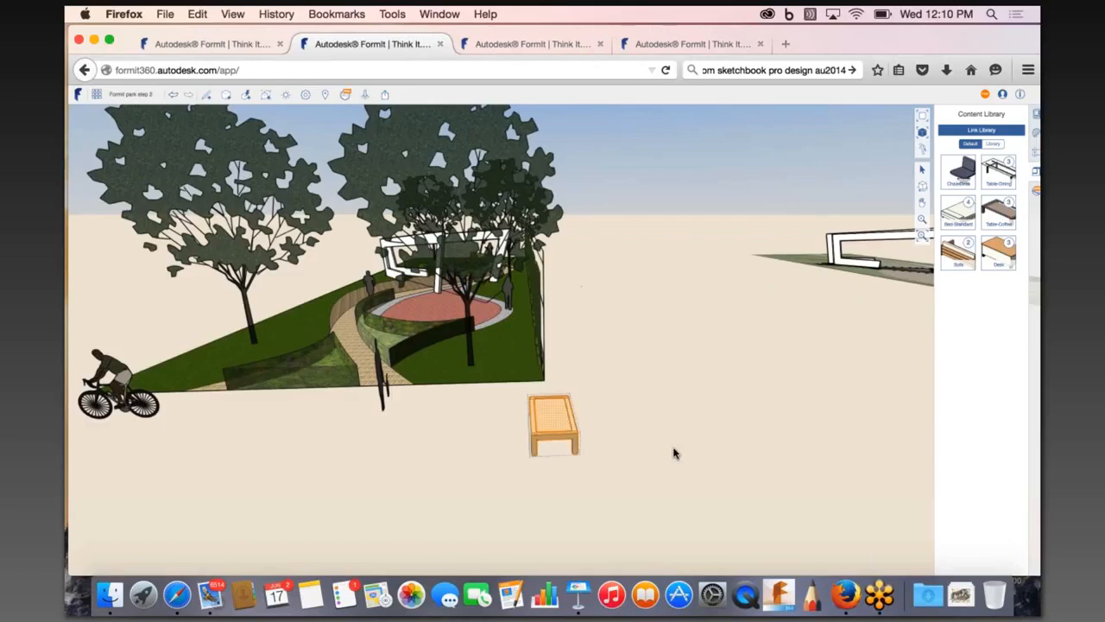
right_drag(674, 452, 699, 469)
scroll(701, 470, down, 3)
right_drag(544, 475, 670, 464)
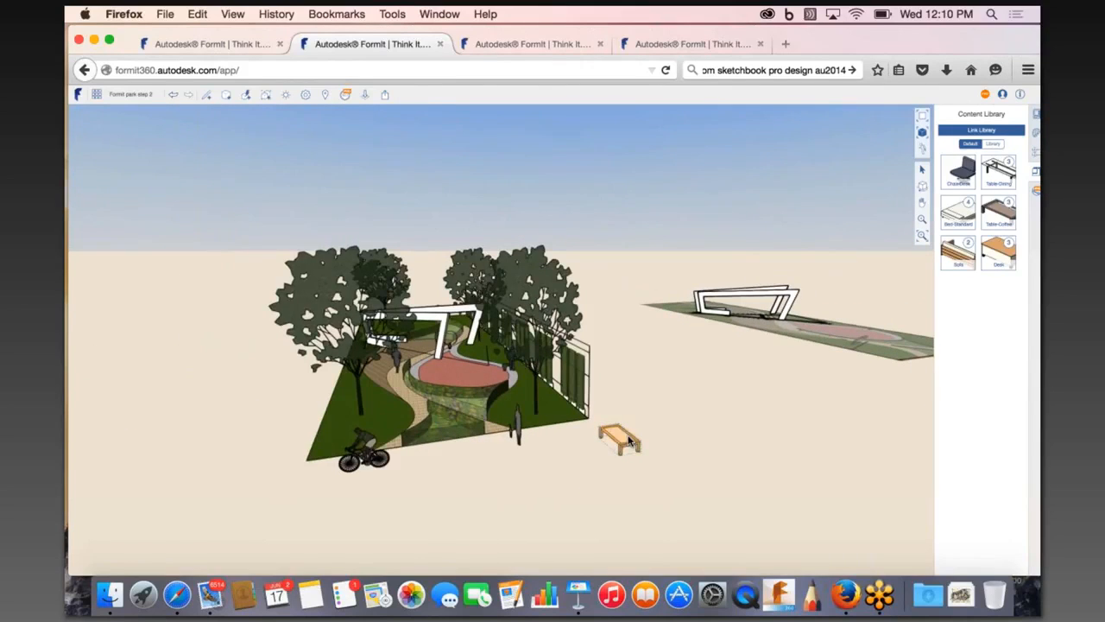
key(Delete)
Examine the park model with its trees, people and cyclist at eye level and from above the frame side.
scroll(404, 503, up, 5)
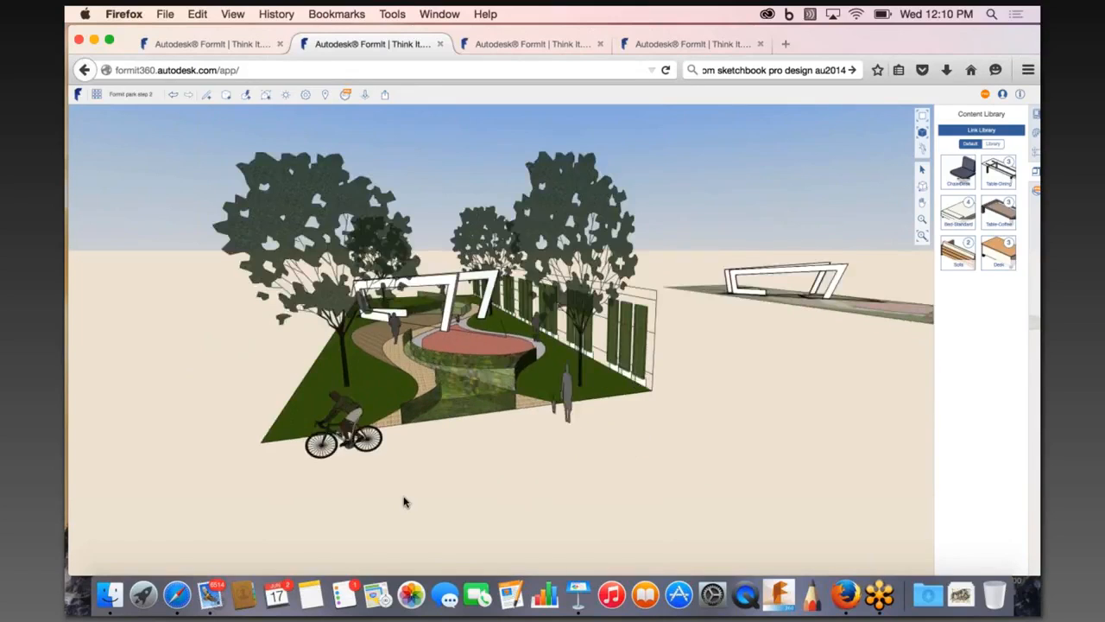
right_drag(551, 459, 692, 442)
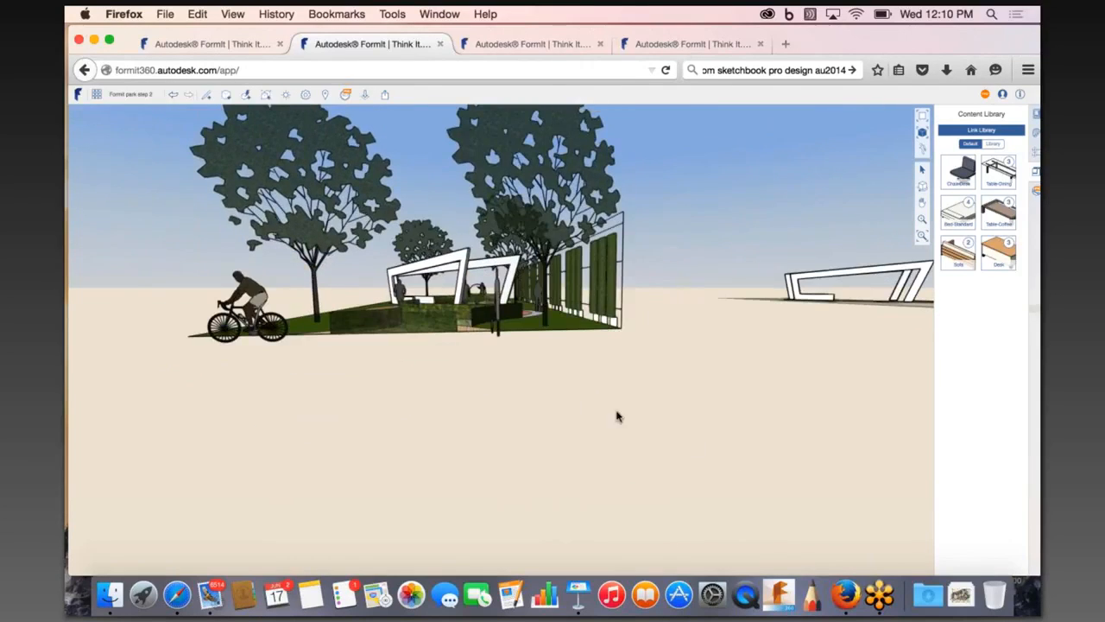
scroll(652, 433, down, 5)
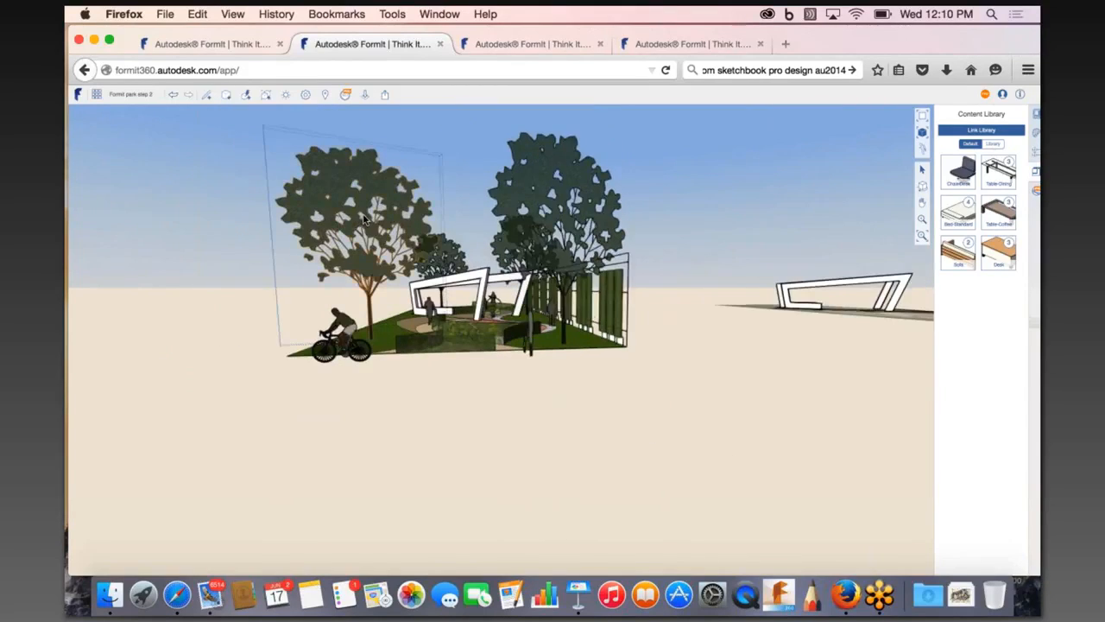
scroll(360, 212, up, 3)
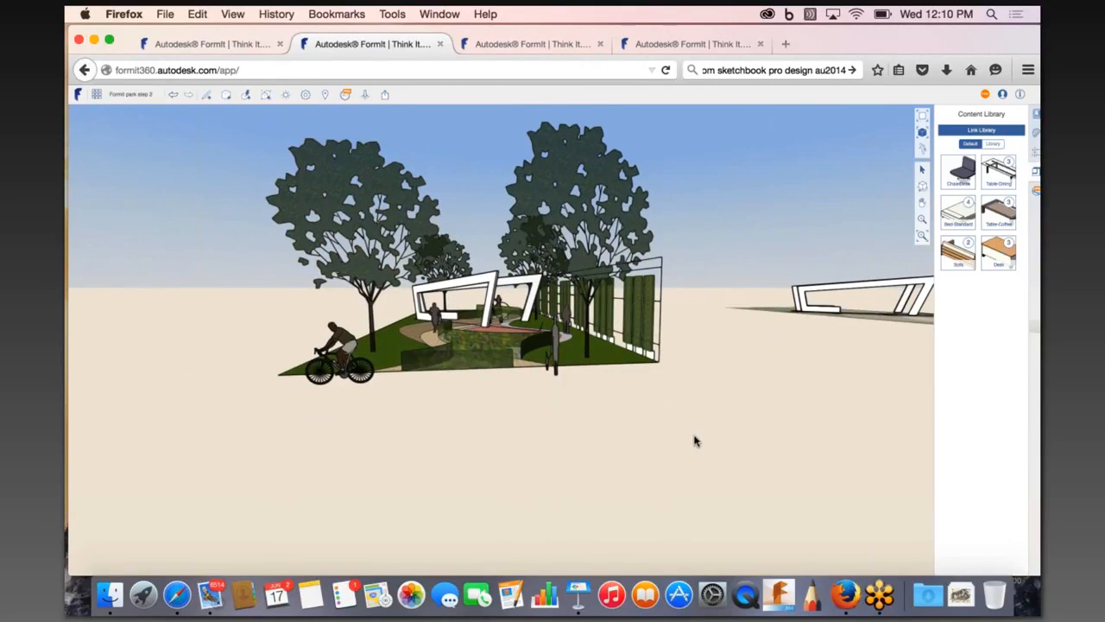
scroll(683, 434, down, 2)
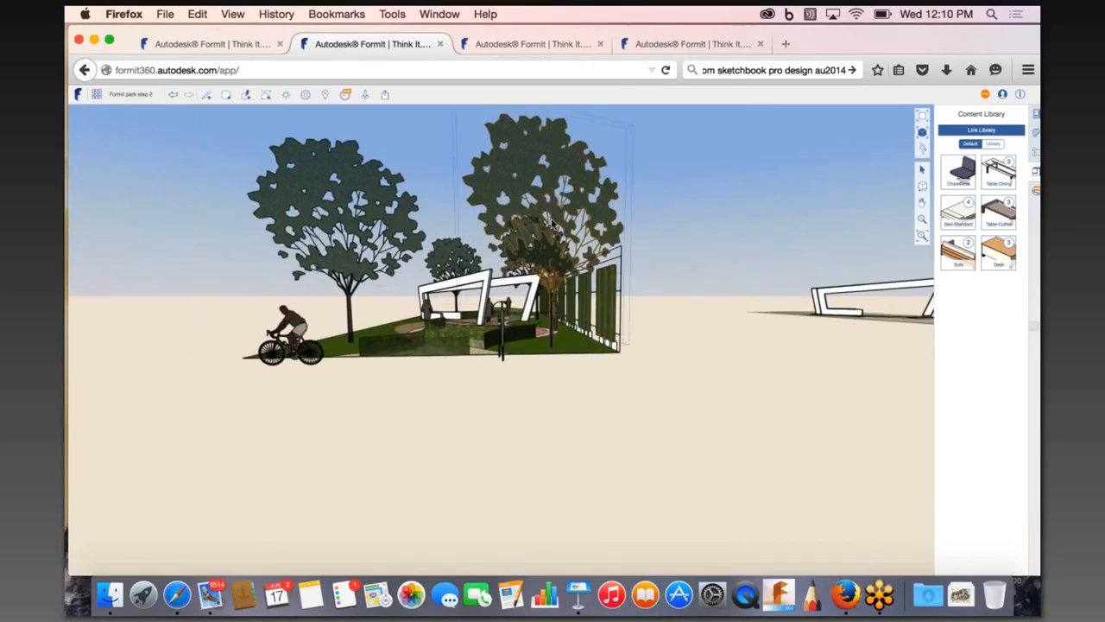
scroll(348, 266, up, 5)
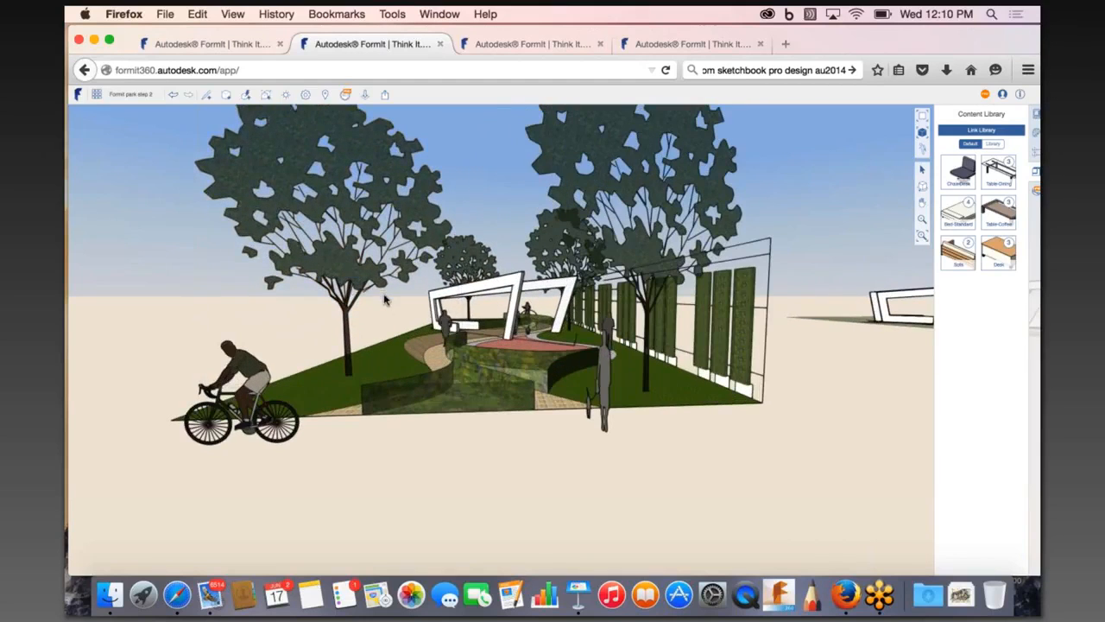
right_drag(400, 307, 710, 414)
scroll(506, 407, down, 3)
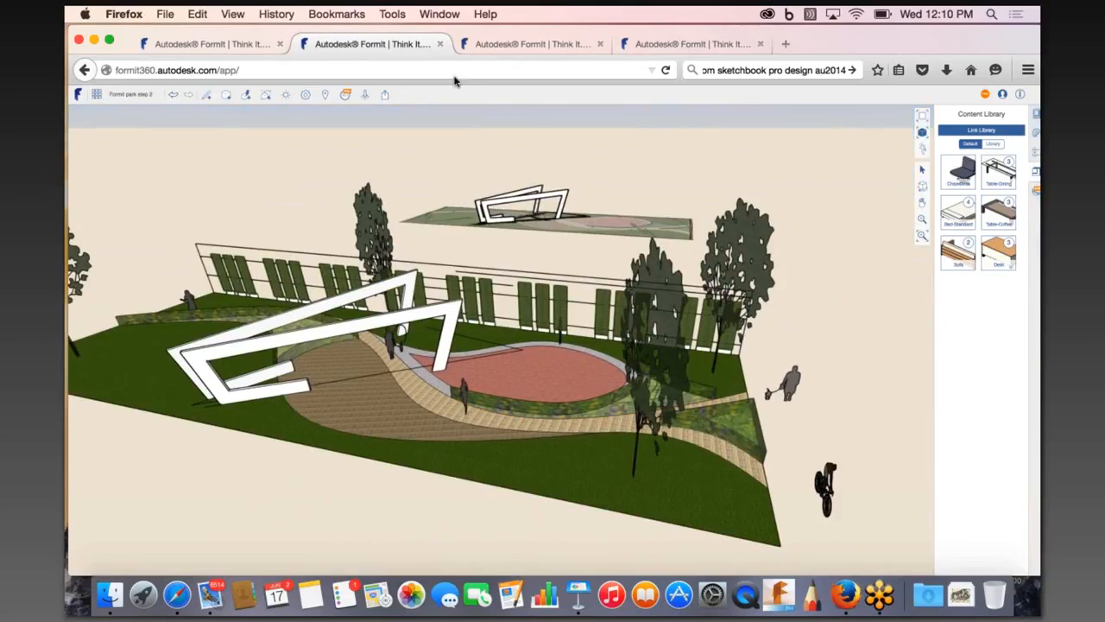
Switch to the Formit park step 3 model and open the frame's nested groups down to a single roof slat for editing.
click(521, 46)
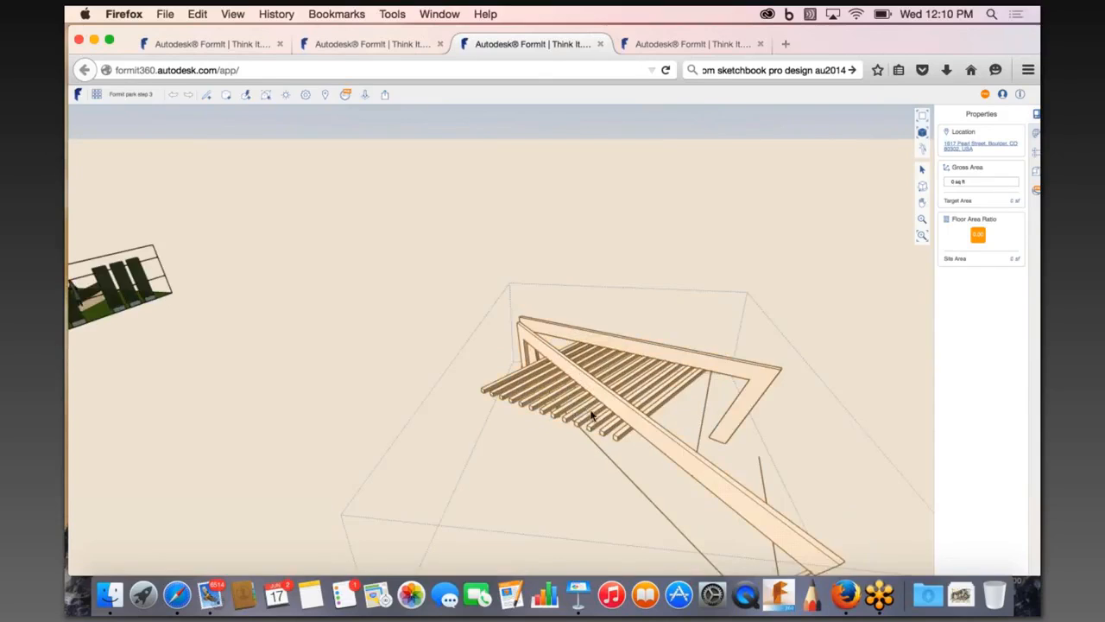
double_click(592, 415)
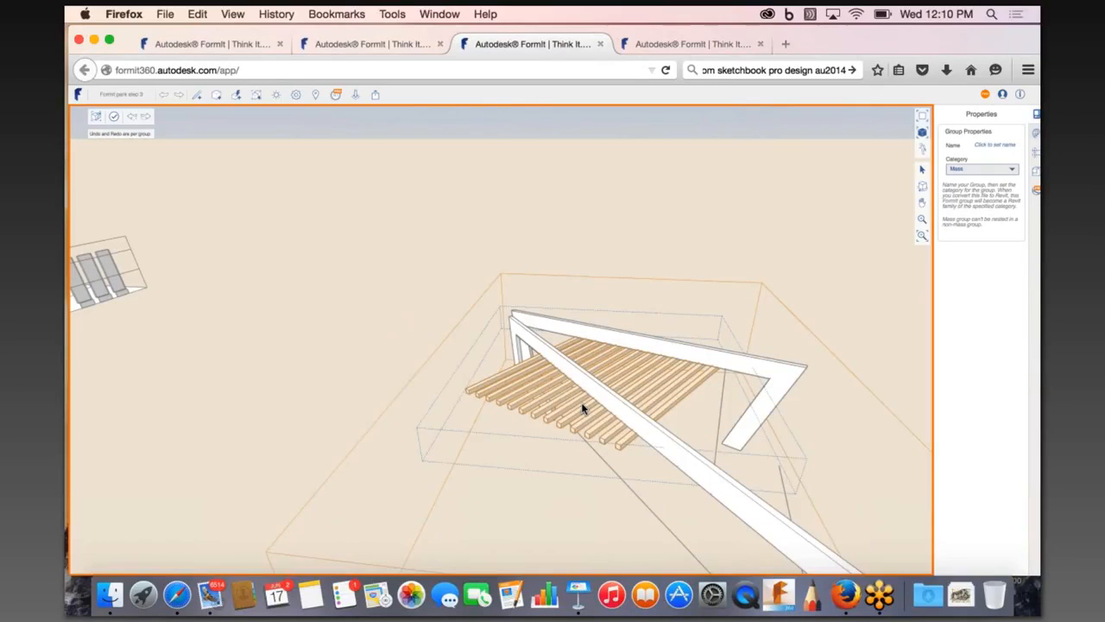
double_click(584, 410)
click(592, 419)
scroll(587, 421, up, 5)
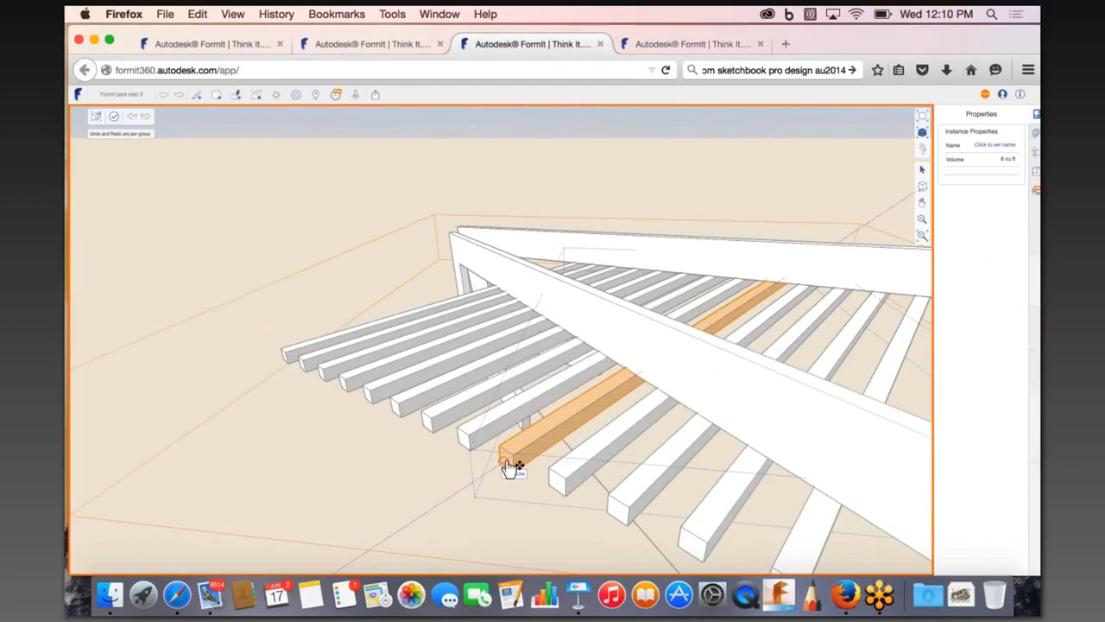
double_click(507, 460)
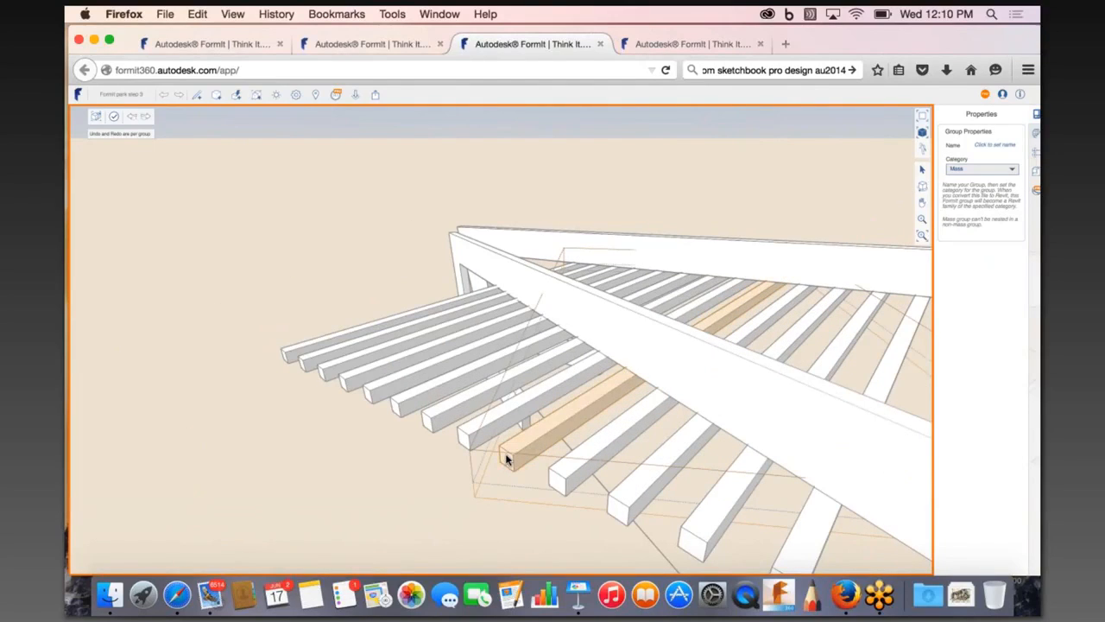
Push the roof slat's end face in toward the frame beam to shorten the grouped slats, and finish editing the group.
drag(509, 461, 560, 350)
scroll(559, 352, down, 6)
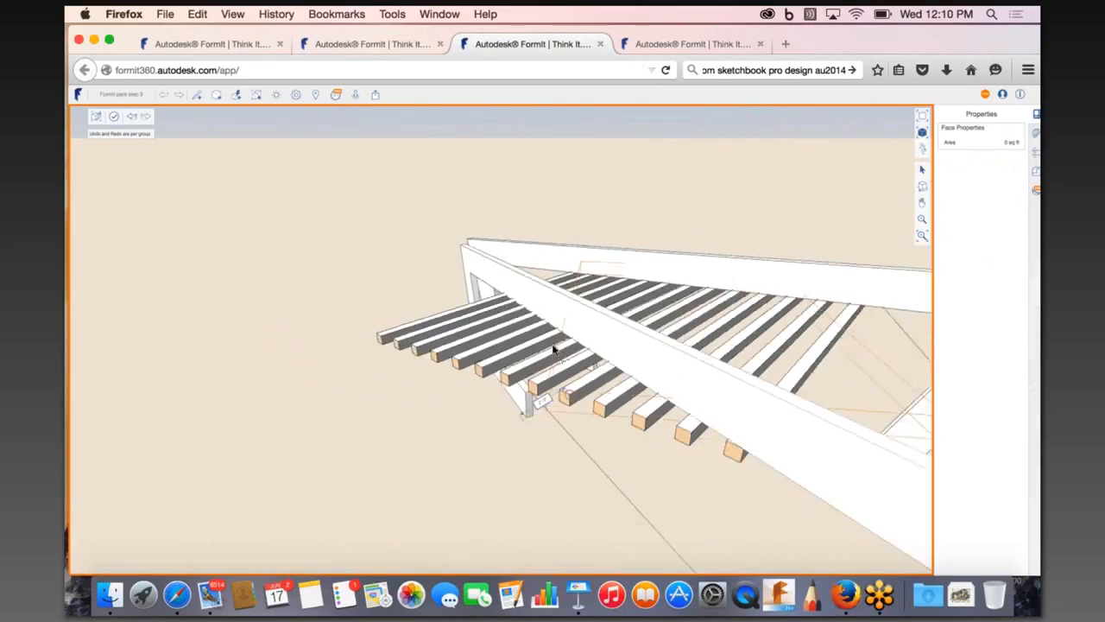
middle_drag(605, 380, 674, 448)
scroll(579, 358, down, 3)
middle_drag(576, 430, 511, 401)
scroll(775, 468, down, 2)
middle_drag(654, 455, 691, 425)
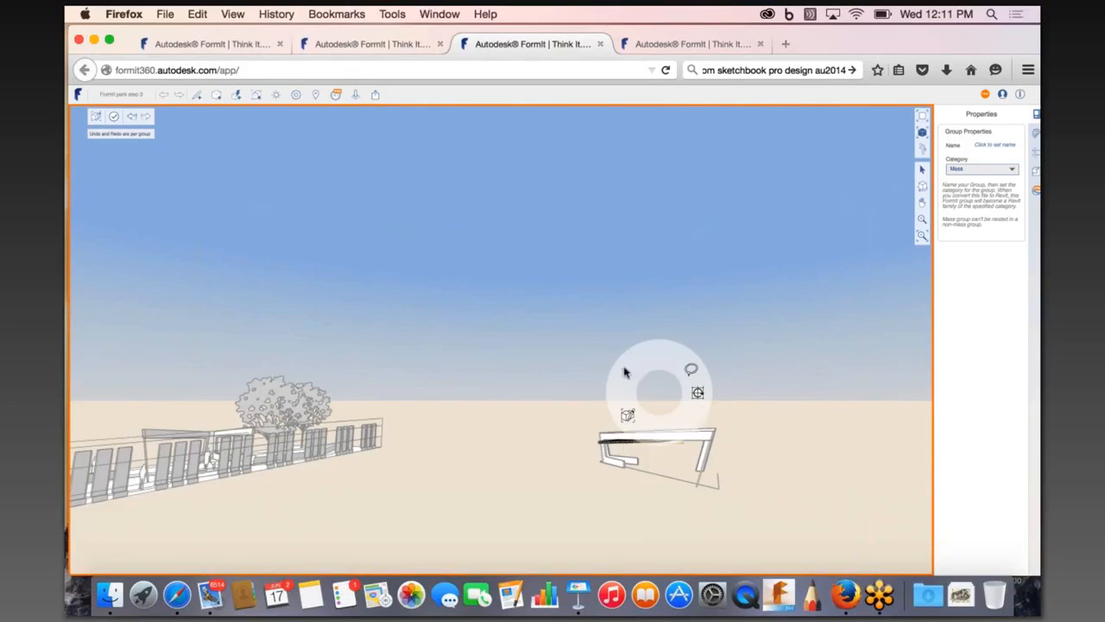
click(113, 116)
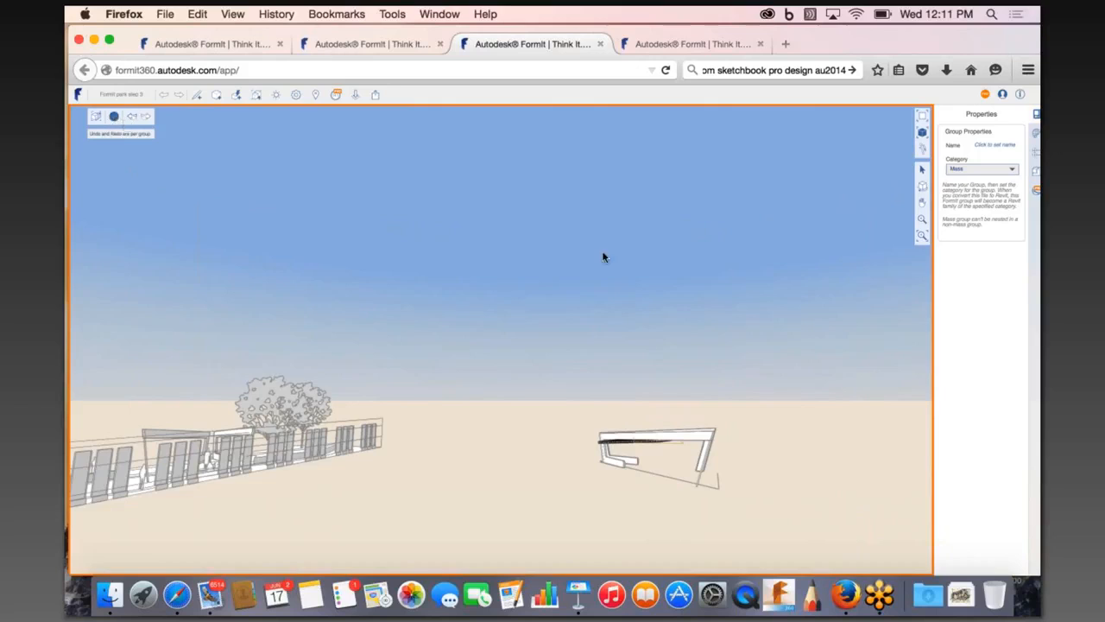
View the step 3 park at eye level, and switch to the Formit Park Step 6 model to examine its timber frame up close.
middle_drag(752, 412, 473, 422)
scroll(518, 421, up, 10)
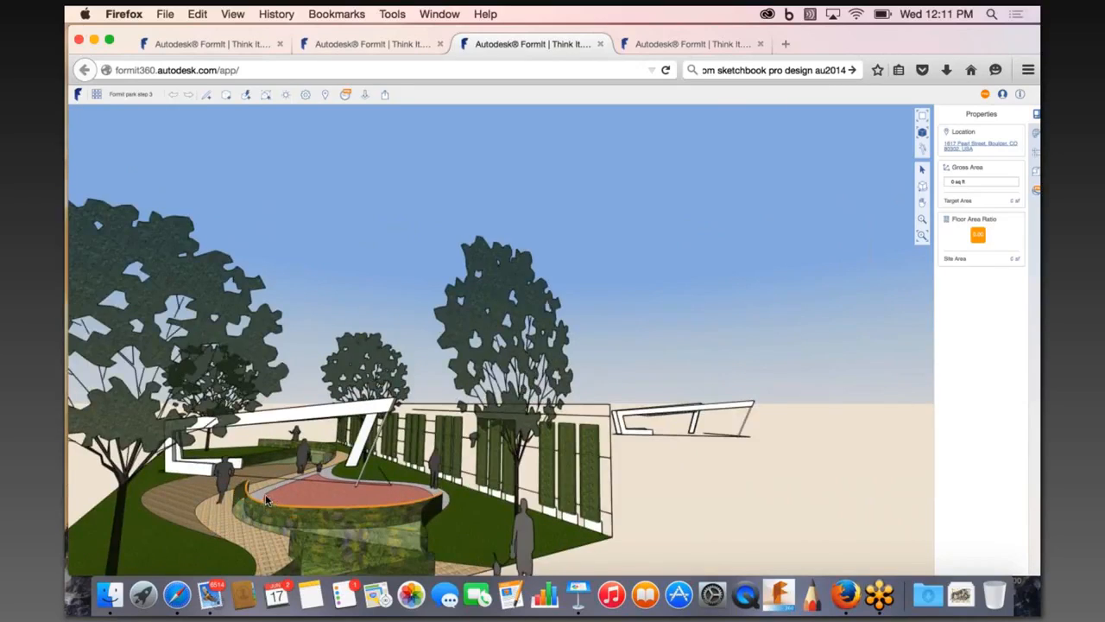
middle_drag(265, 494, 229, 488)
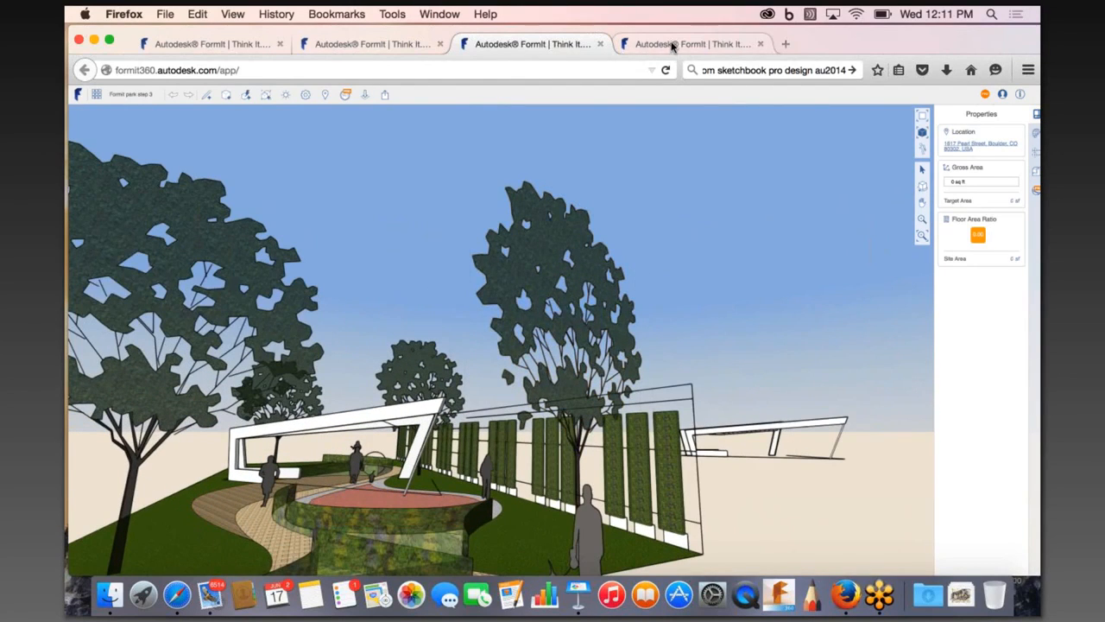
click(673, 45)
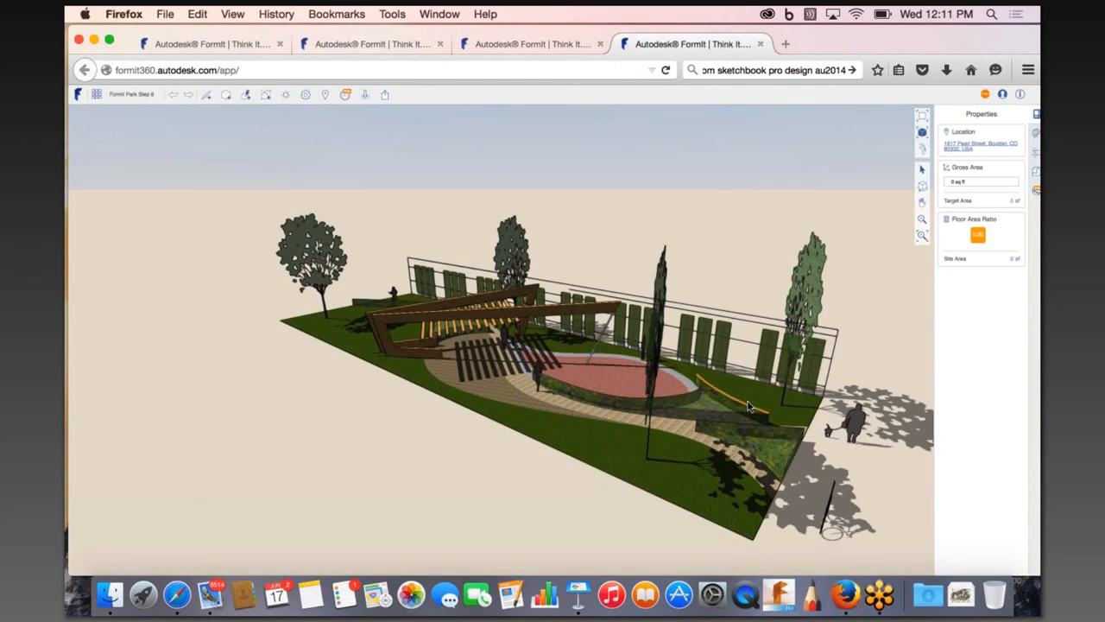
middle_drag(705, 398, 644, 420)
scroll(645, 414, up, 5)
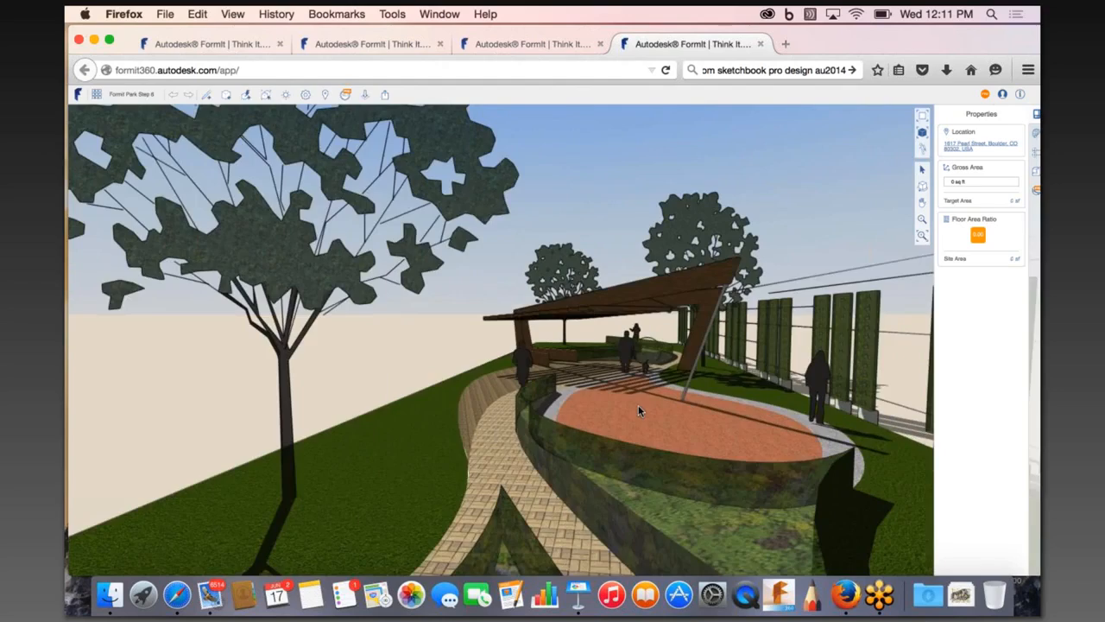
scroll(639, 416, up, 6)
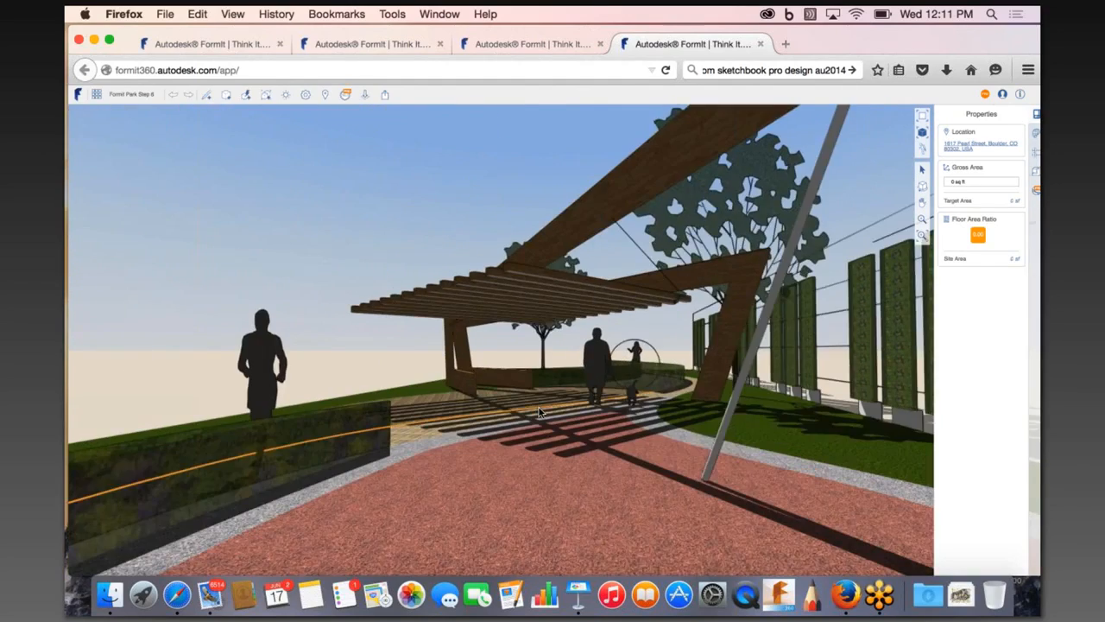
middle_drag(565, 428, 567, 342)
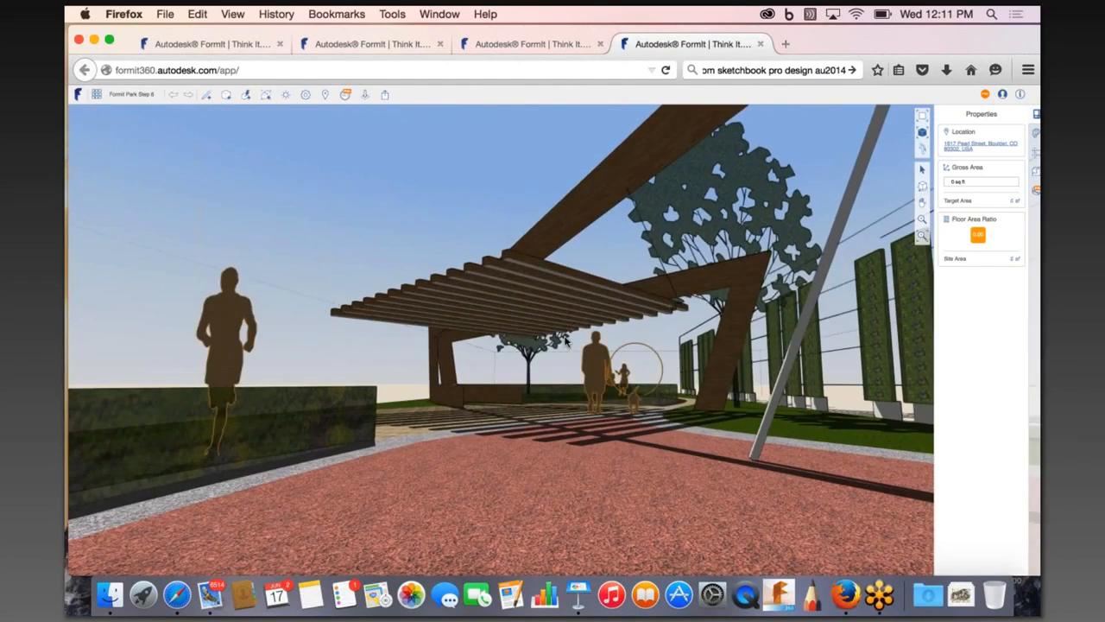
Toggle the shadows off and on, set the sun date to May 20 with an earlier time of day, and inspect the shadows around the frame.
click(287, 96)
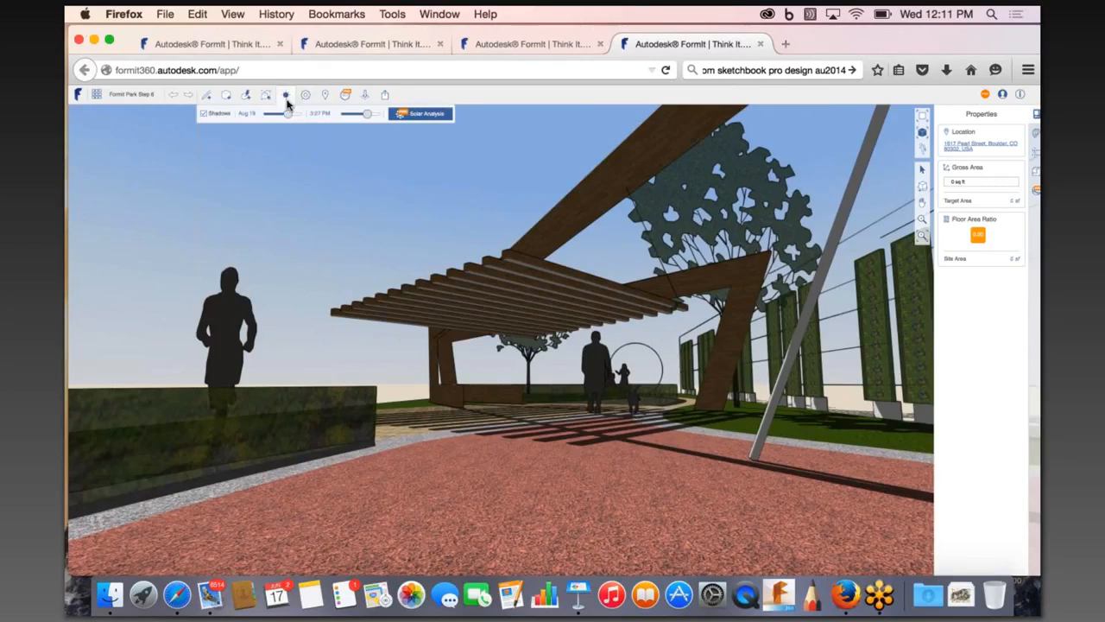
click(204, 116)
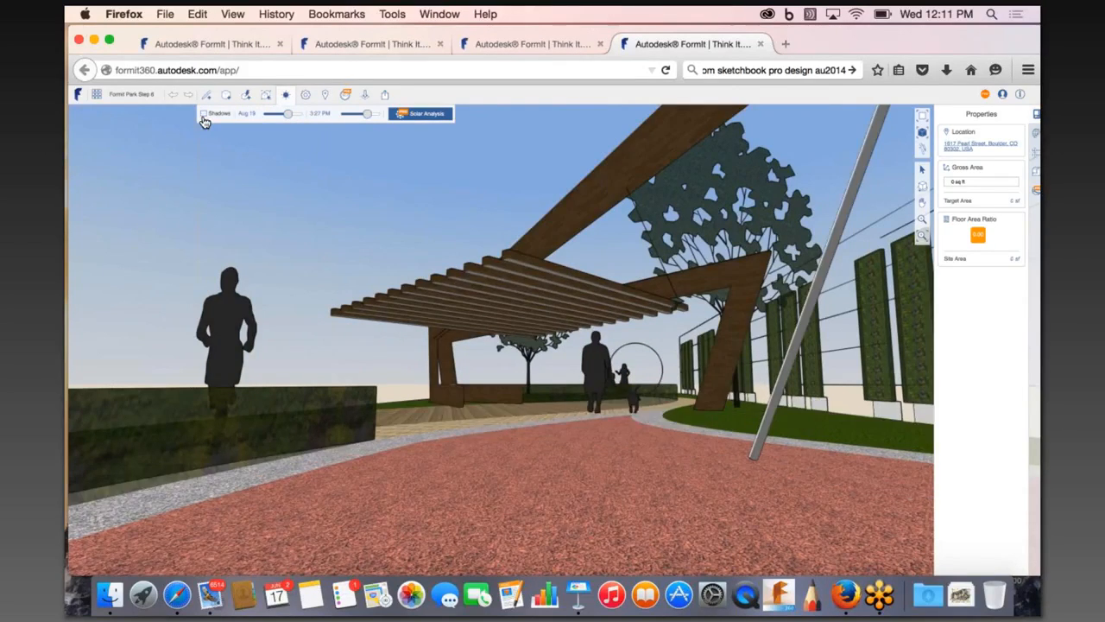
click(204, 114)
drag(285, 113, 279, 117)
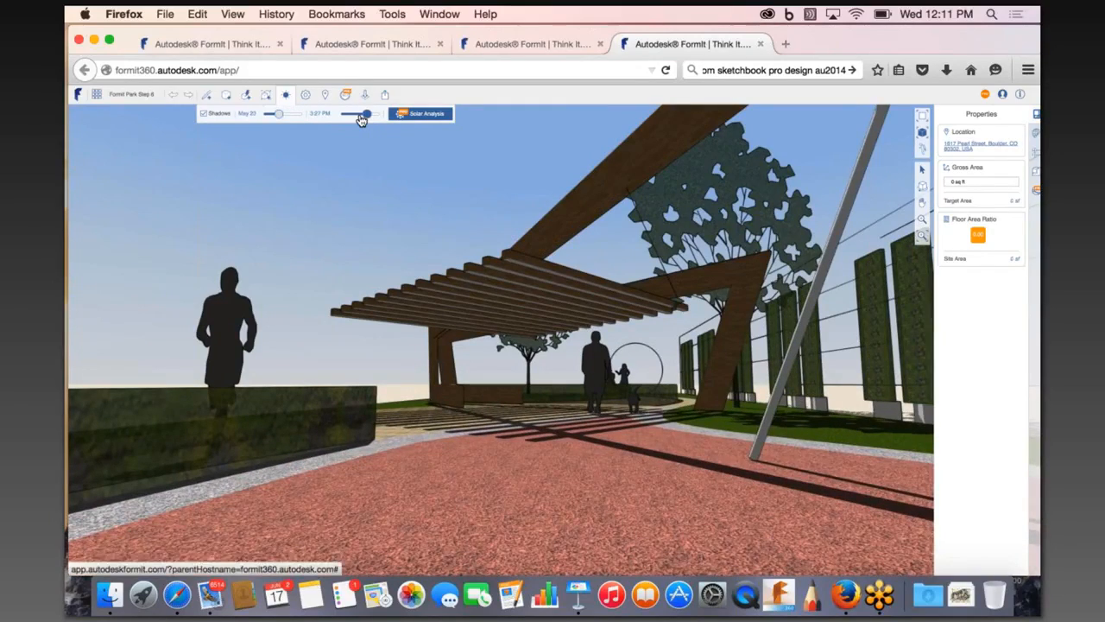
drag(359, 120, 352, 118)
right_drag(570, 266, 726, 471)
scroll(440, 405, down, 3)
scroll(593, 467, up, 5)
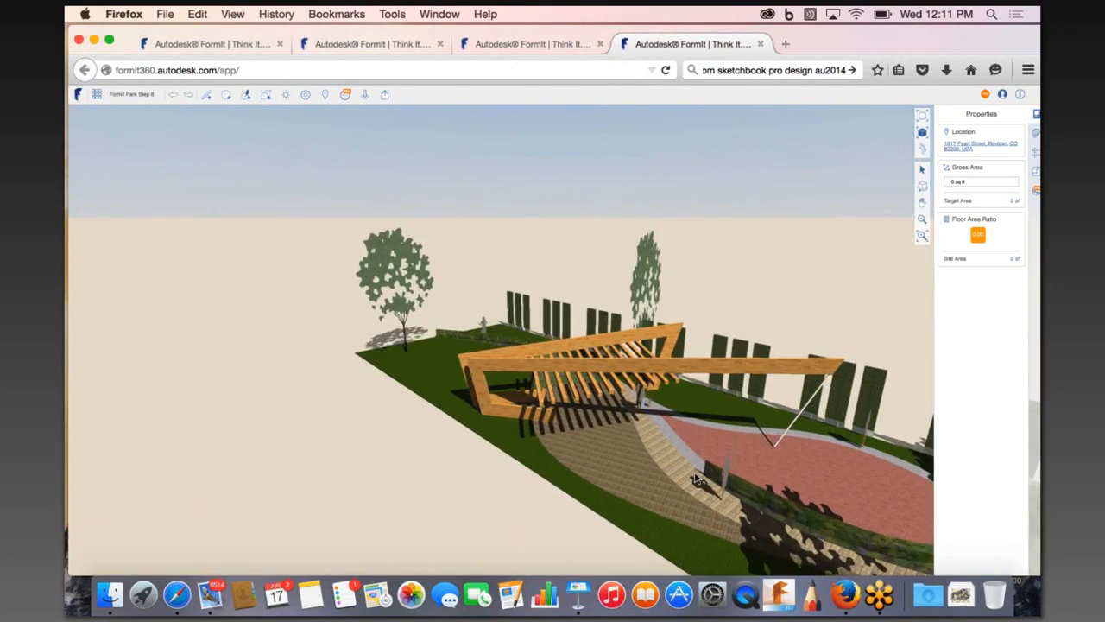
right_drag(594, 466, 717, 134)
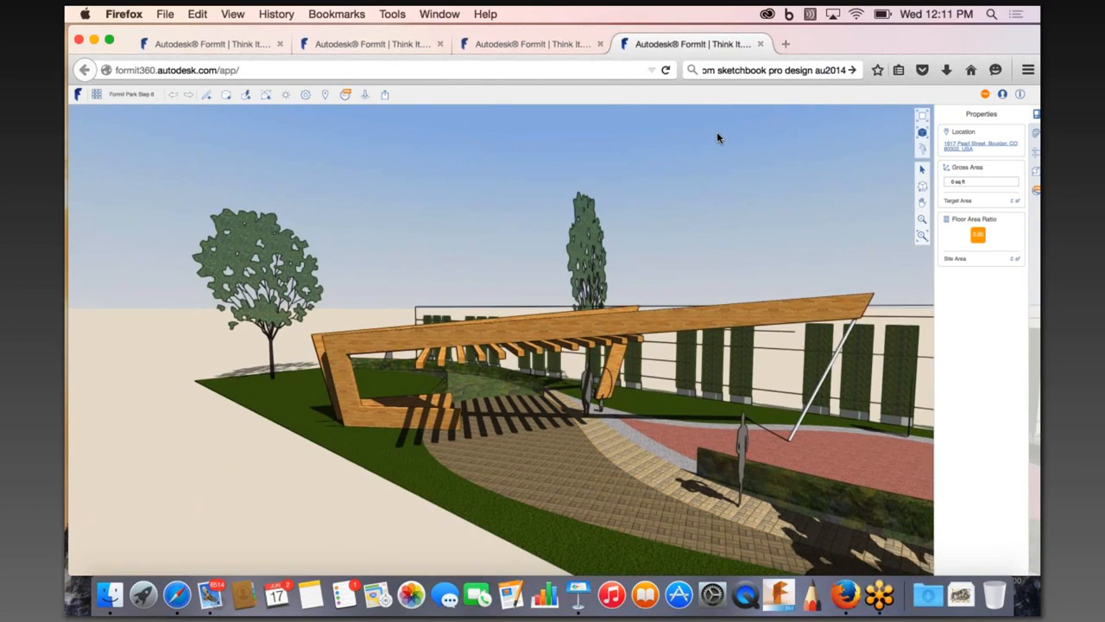
Switch to the Keynote presentation and show slides 9 and 10 with the park model views.
key(ctrl+Up)
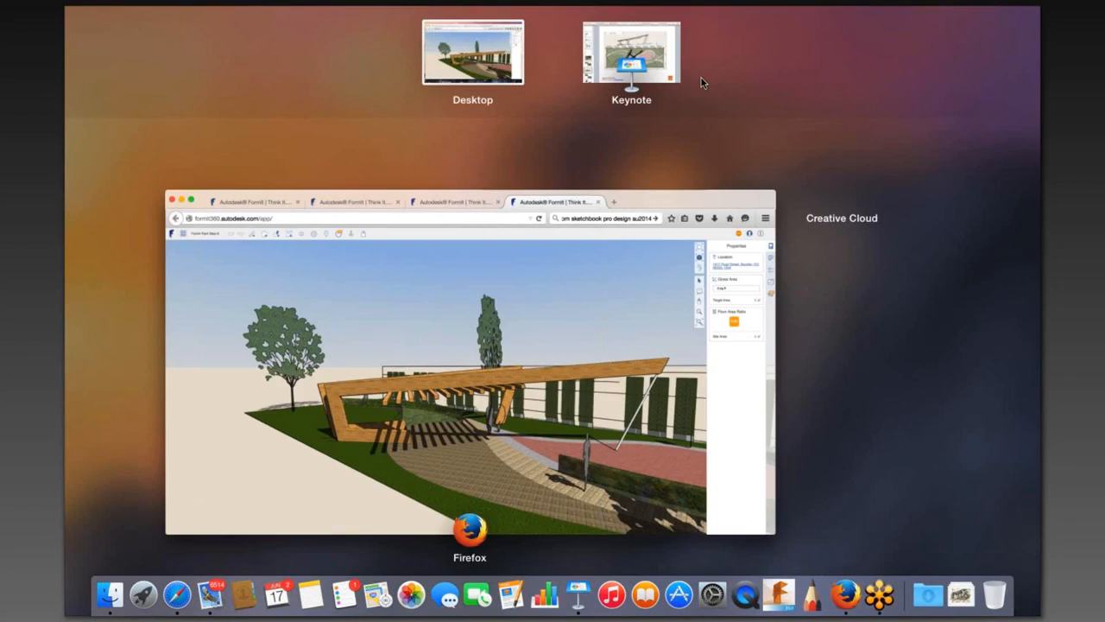
click(655, 54)
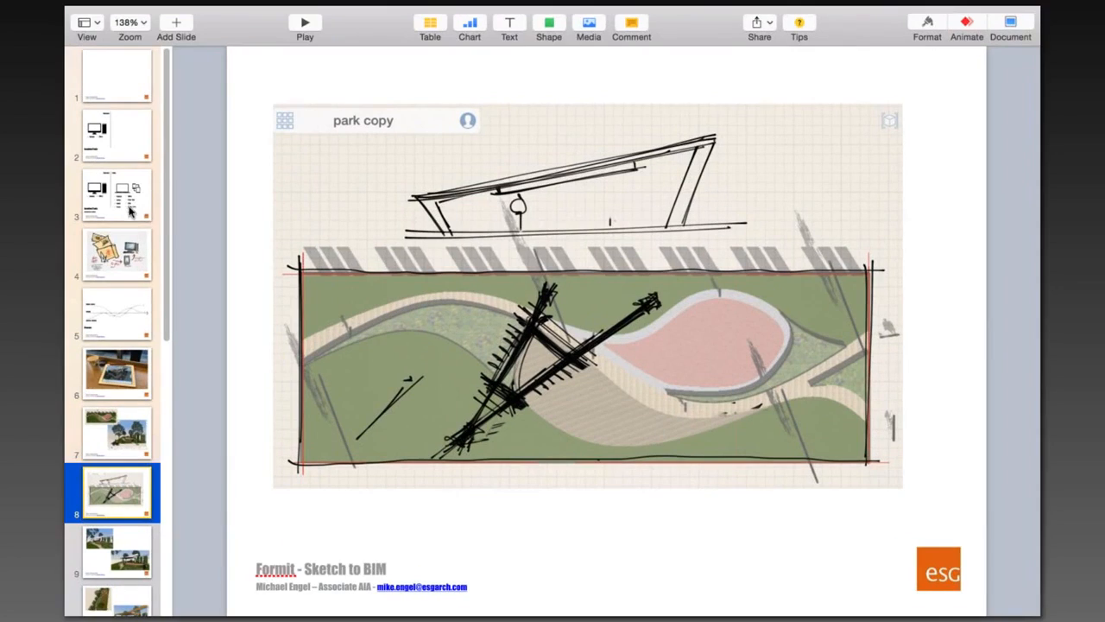
scroll(165, 225, down, 4)
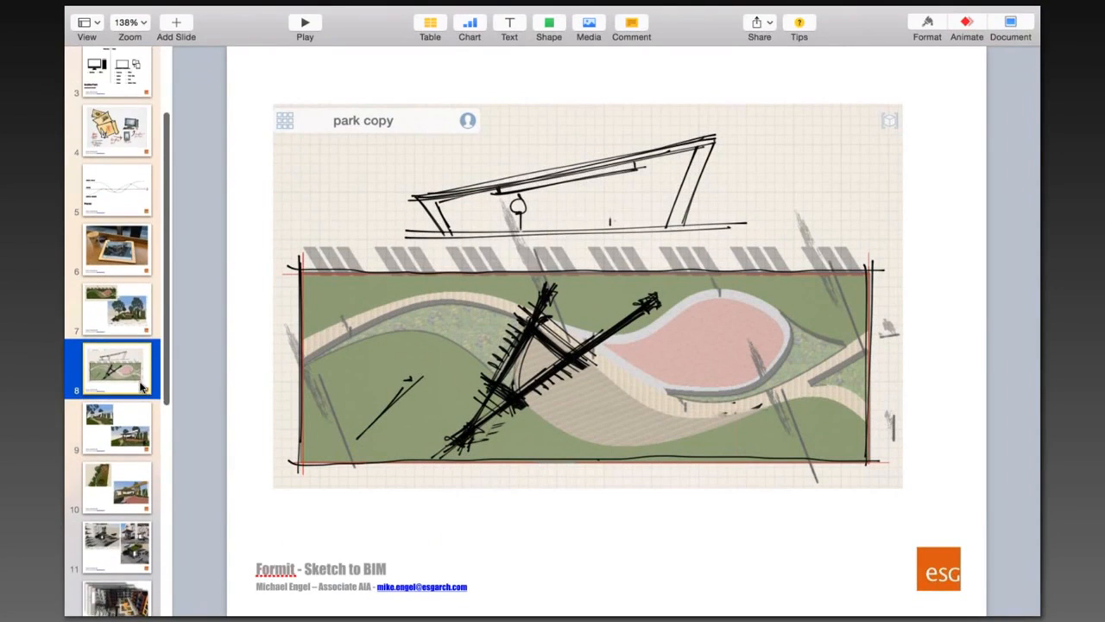
click(108, 417)
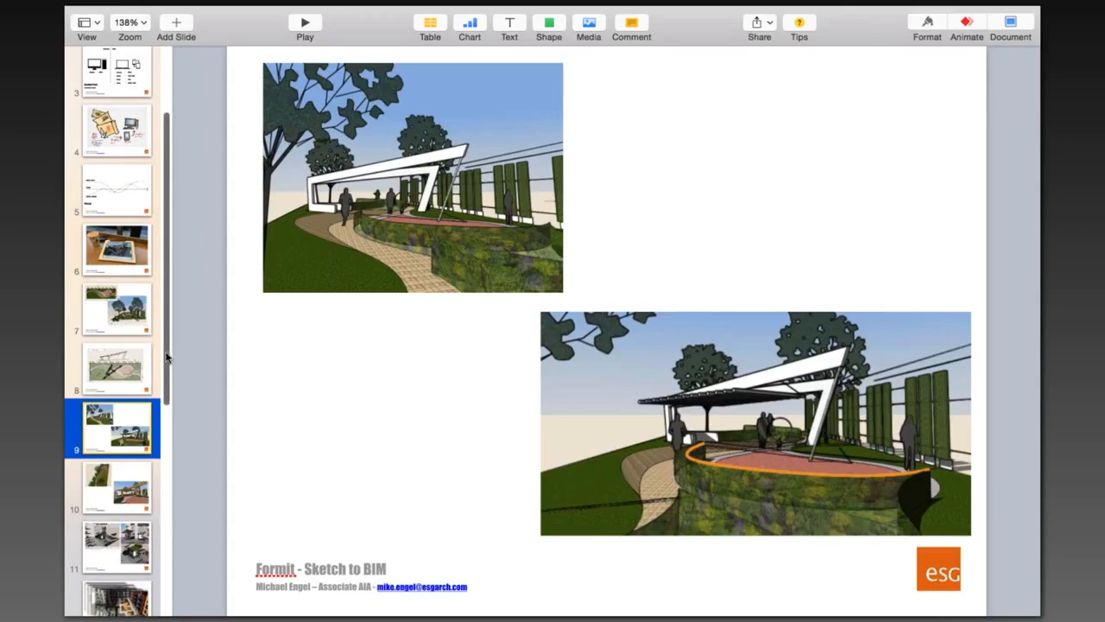
scroll(156, 380, down, 2)
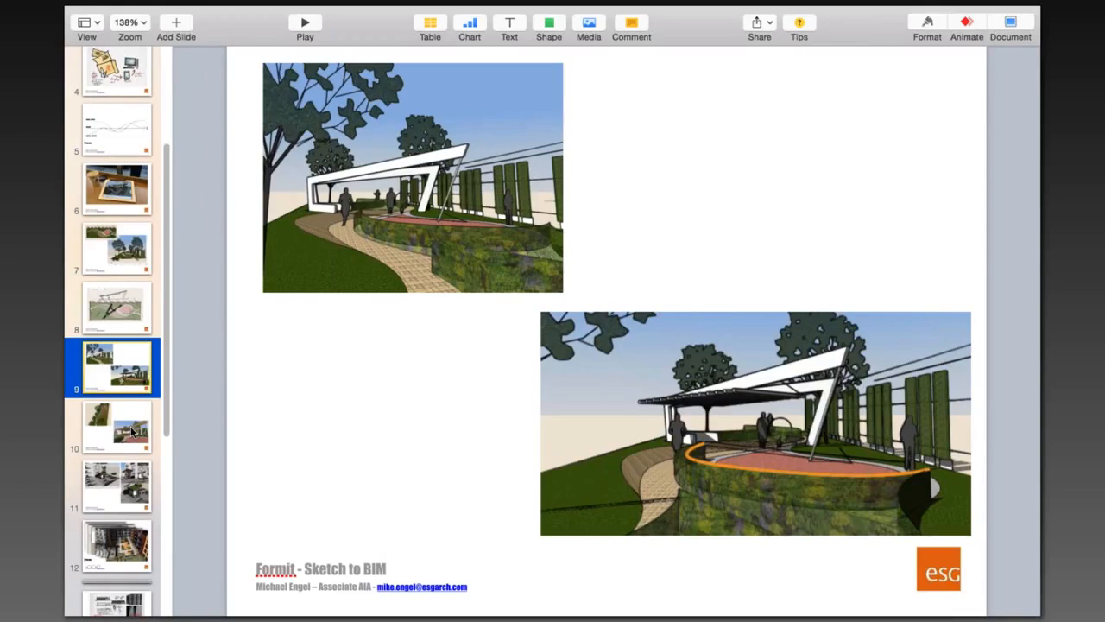
click(129, 431)
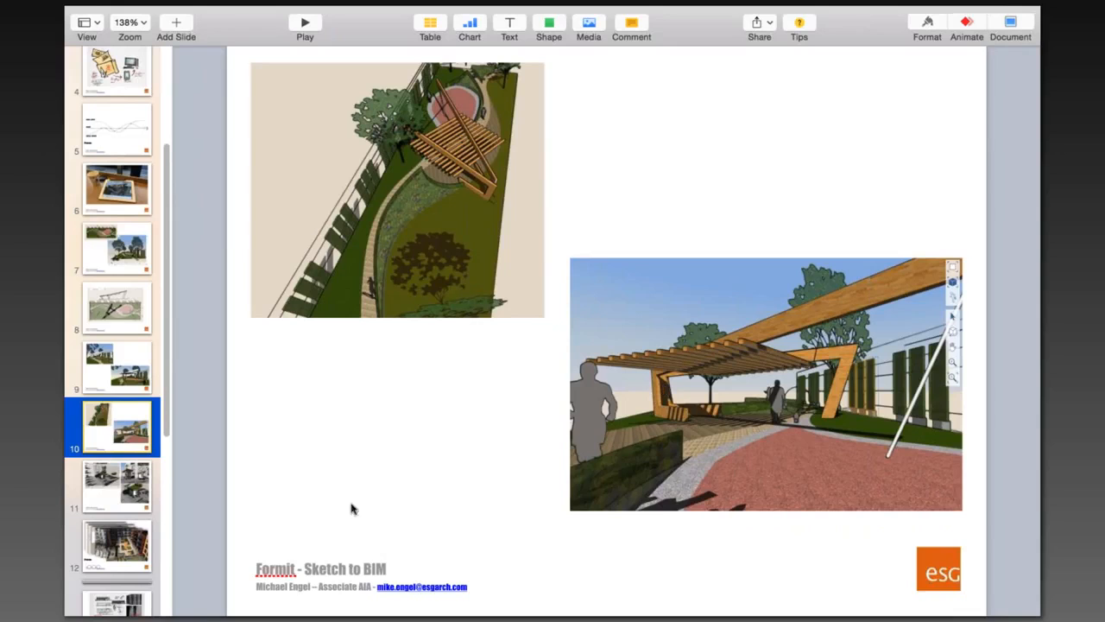
Start the slideshow from slide 11 with the boat house sketch models.
click(111, 495)
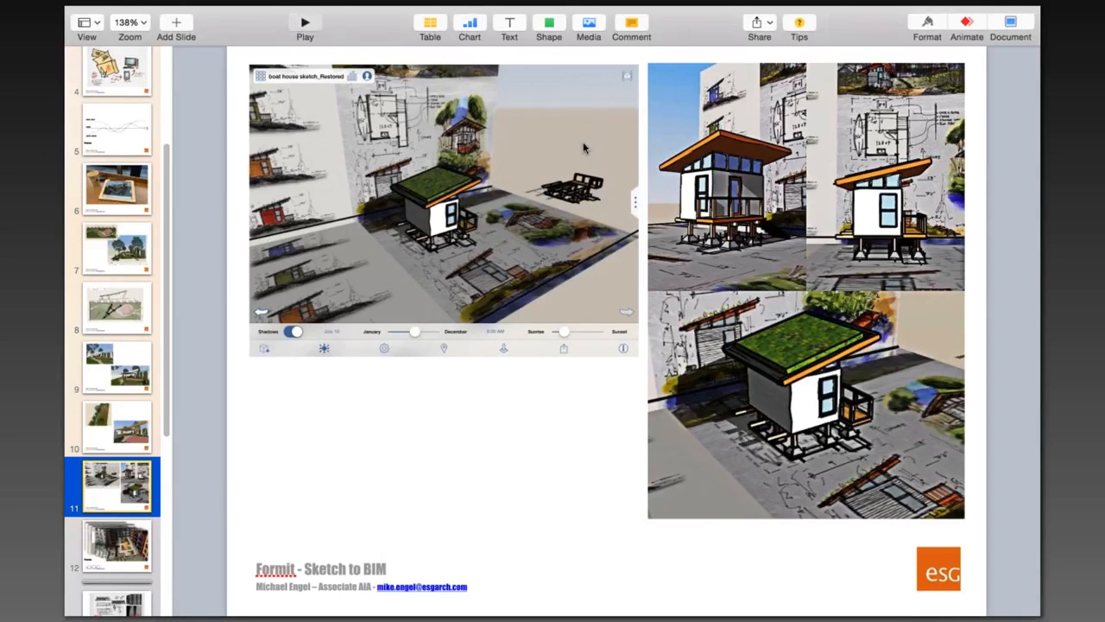
key(super+alt+p)
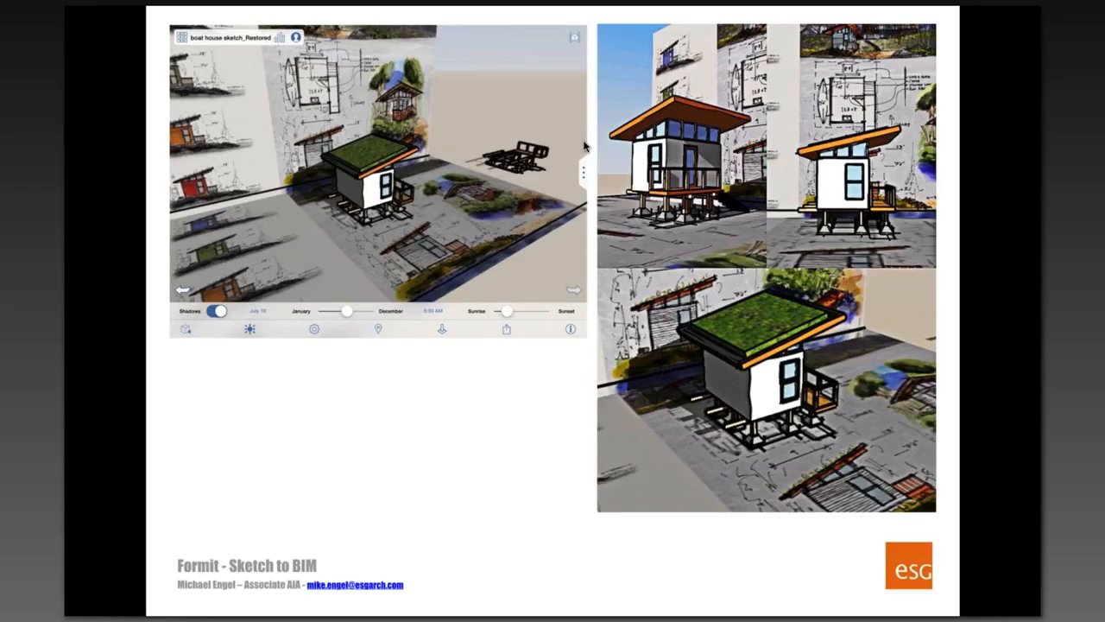